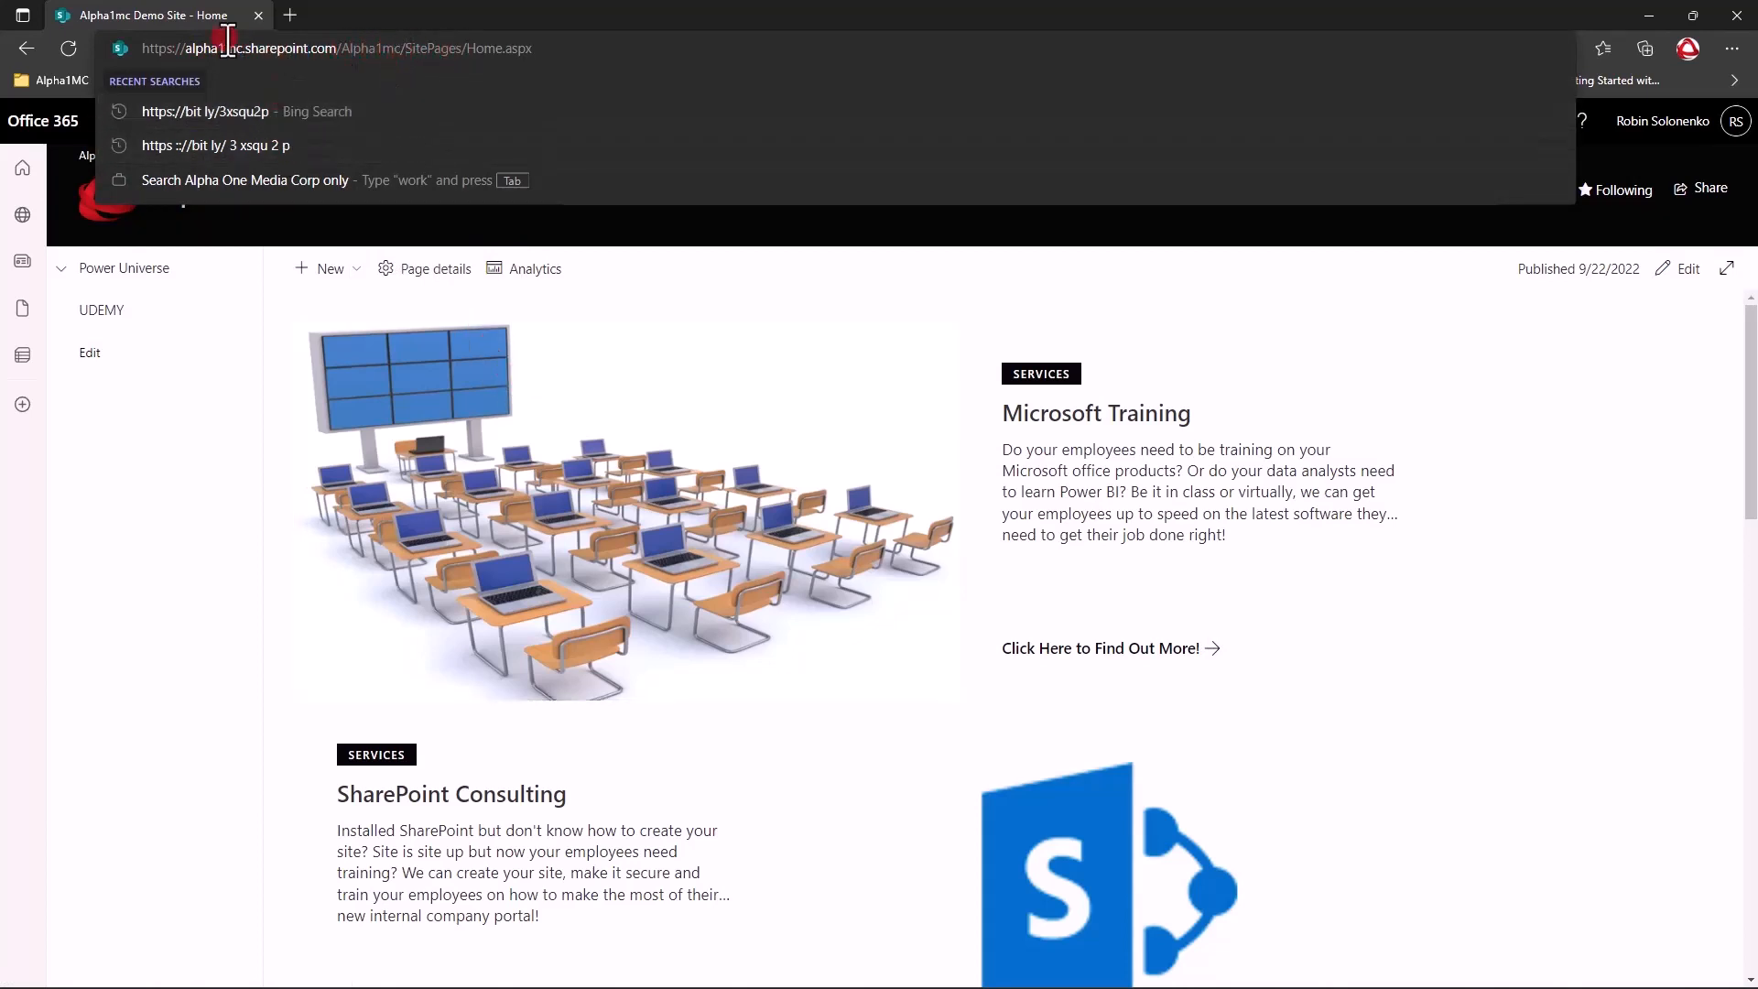
Return from the Alpha1mc Demo Site to the Alpha One Media parent site and open its site contents.
{"action": "left_click", "coordinate": [1664, 523]}
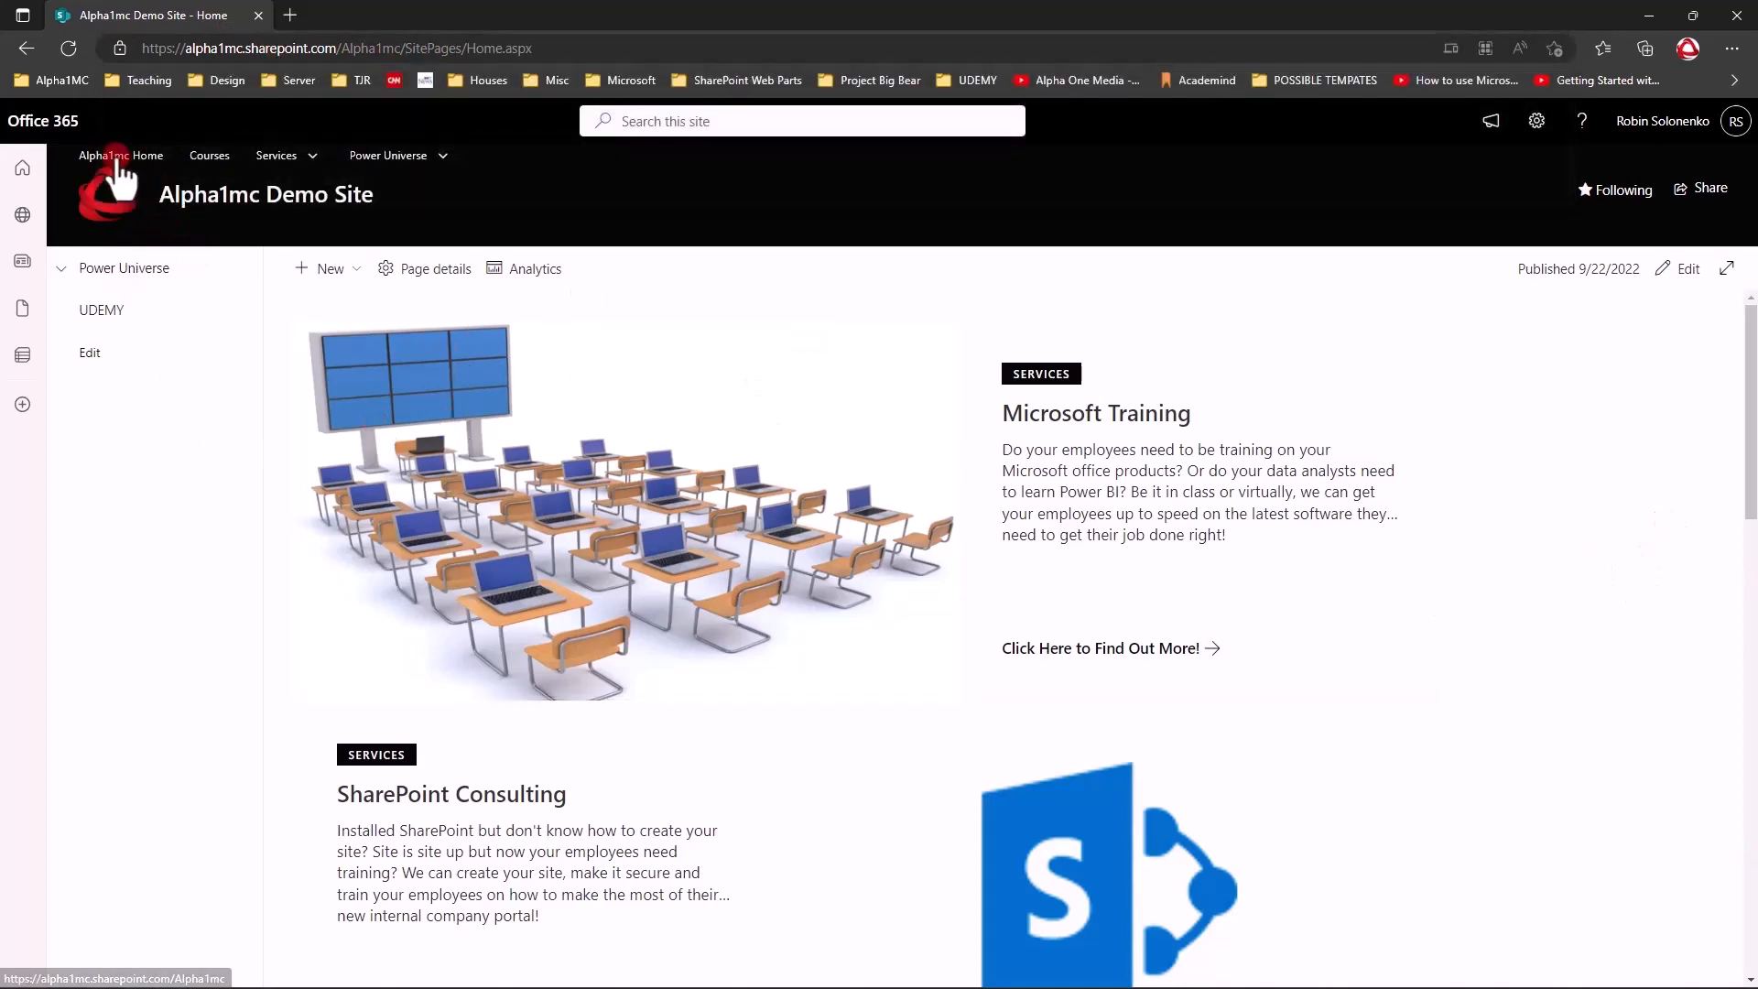
{"action": "mouse_move", "coordinate": [421, 156]}
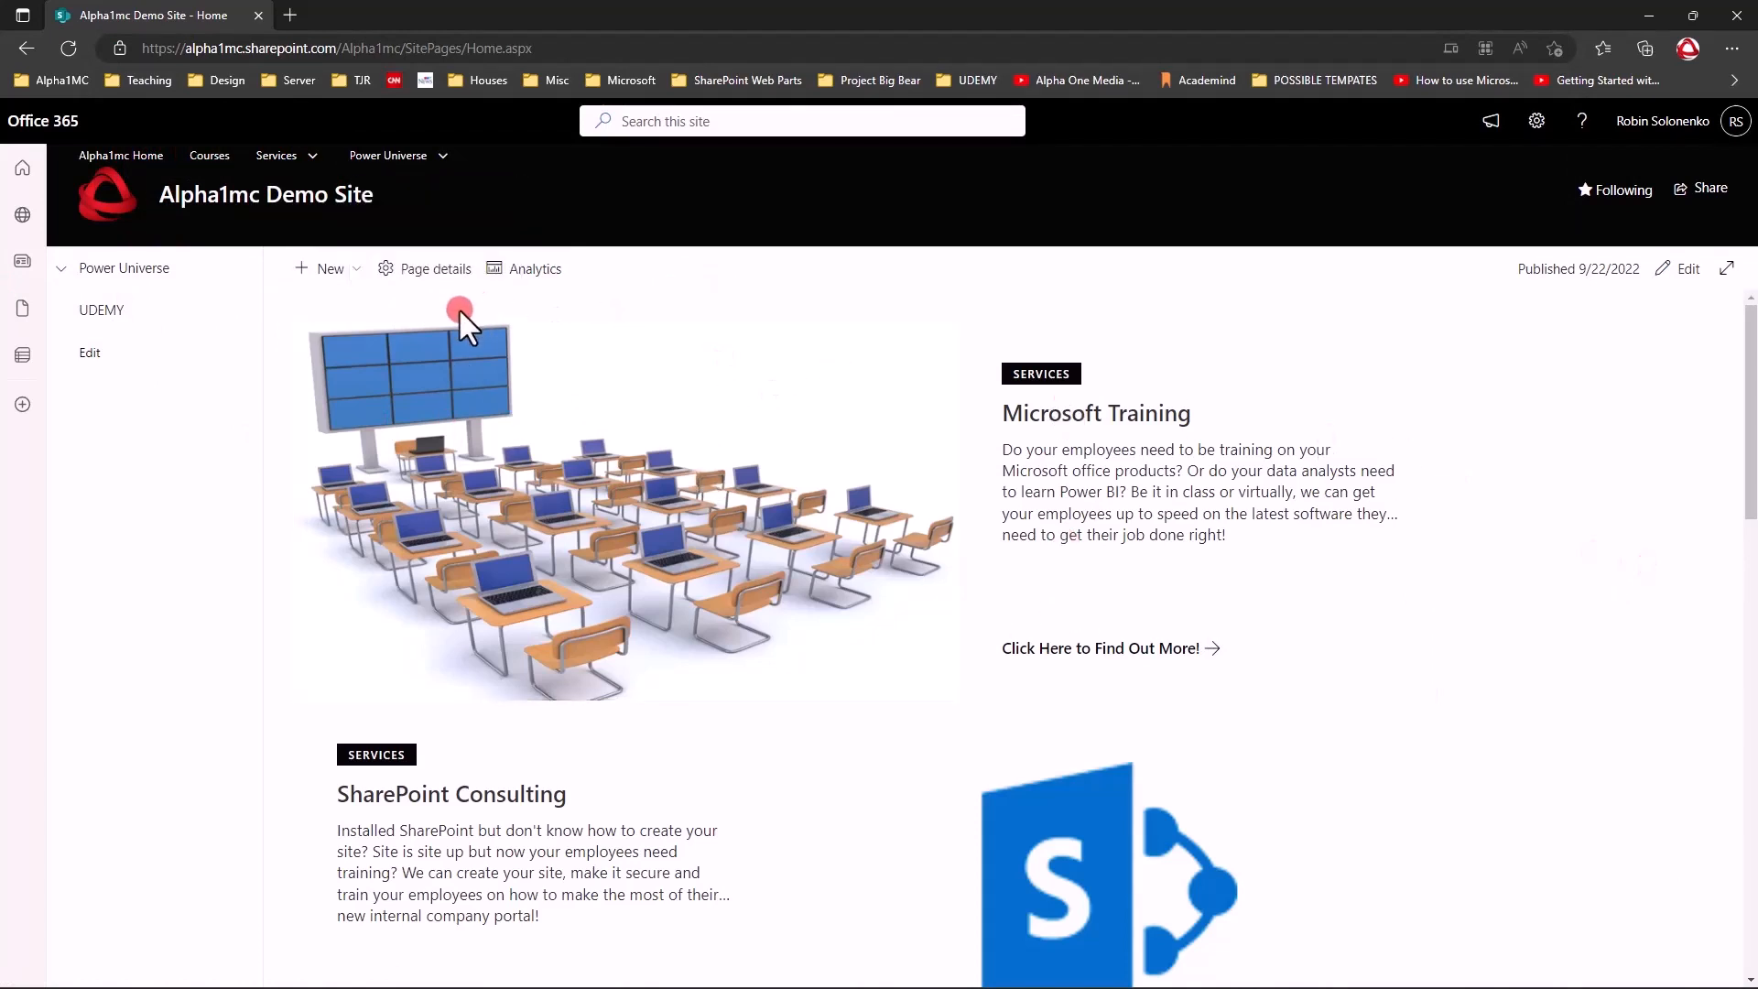
{"action": "left_click", "coordinate": [25, 47]}
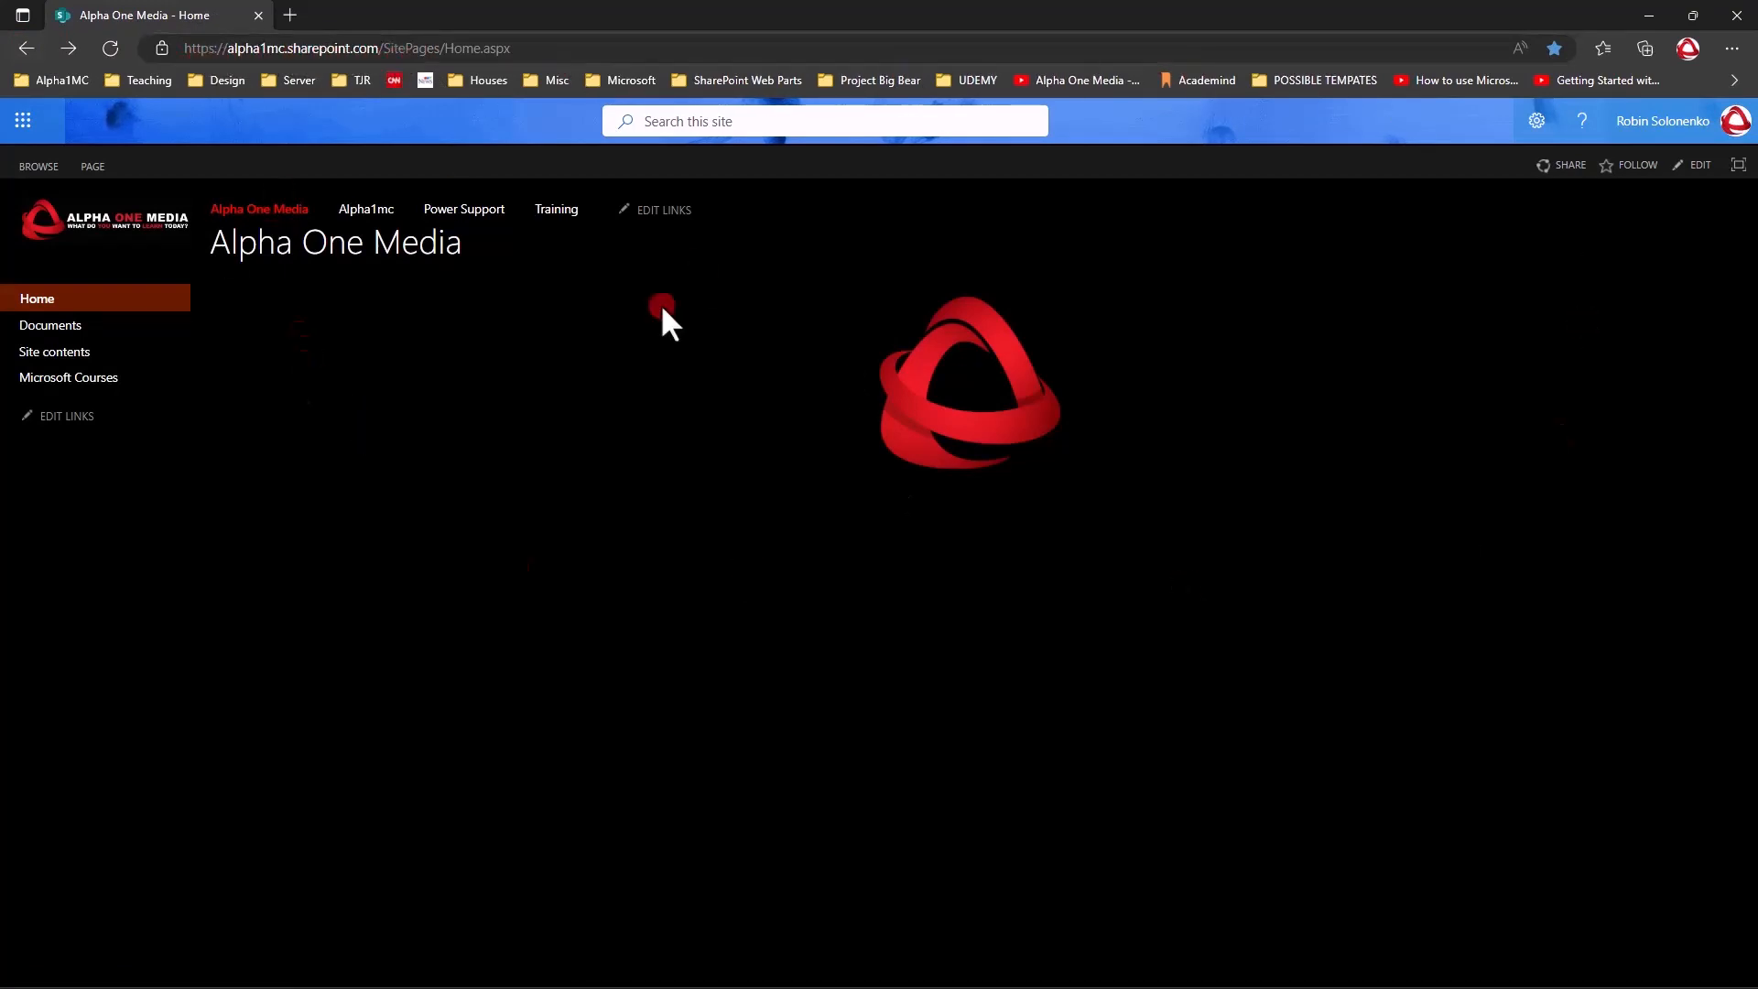
{"action": "left_click", "coordinate": [1538, 122]}
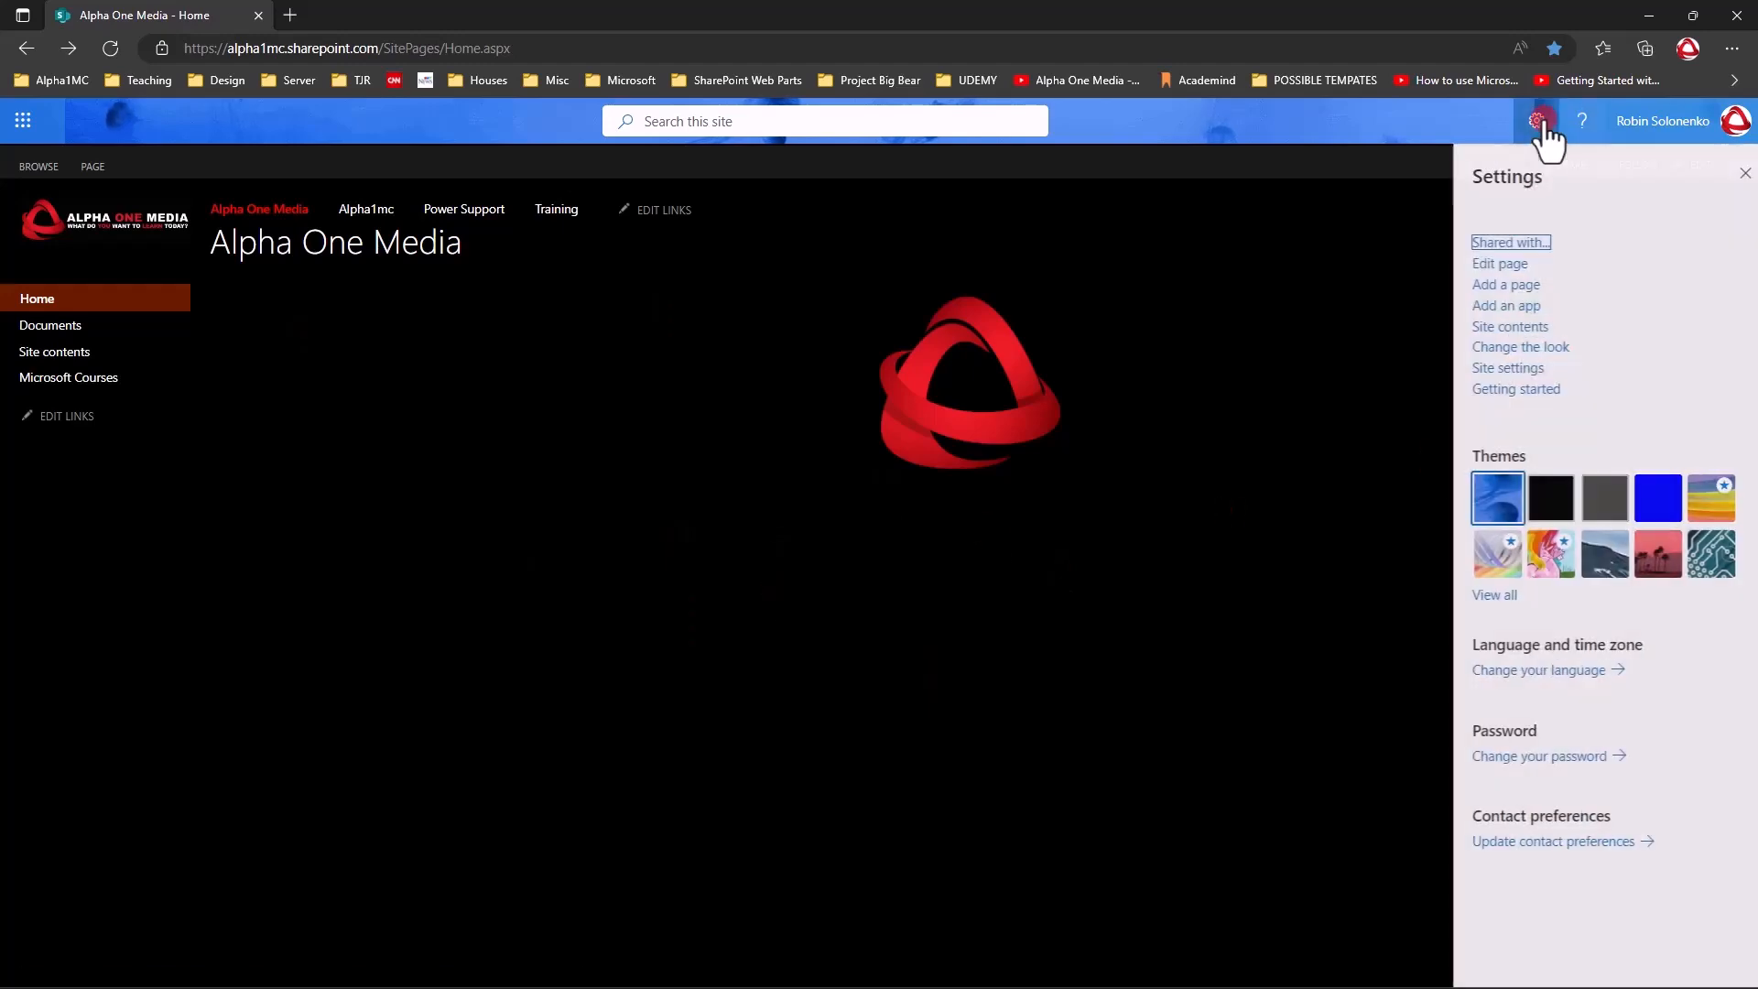
{"action": "left_click", "coordinate": [1521, 327]}
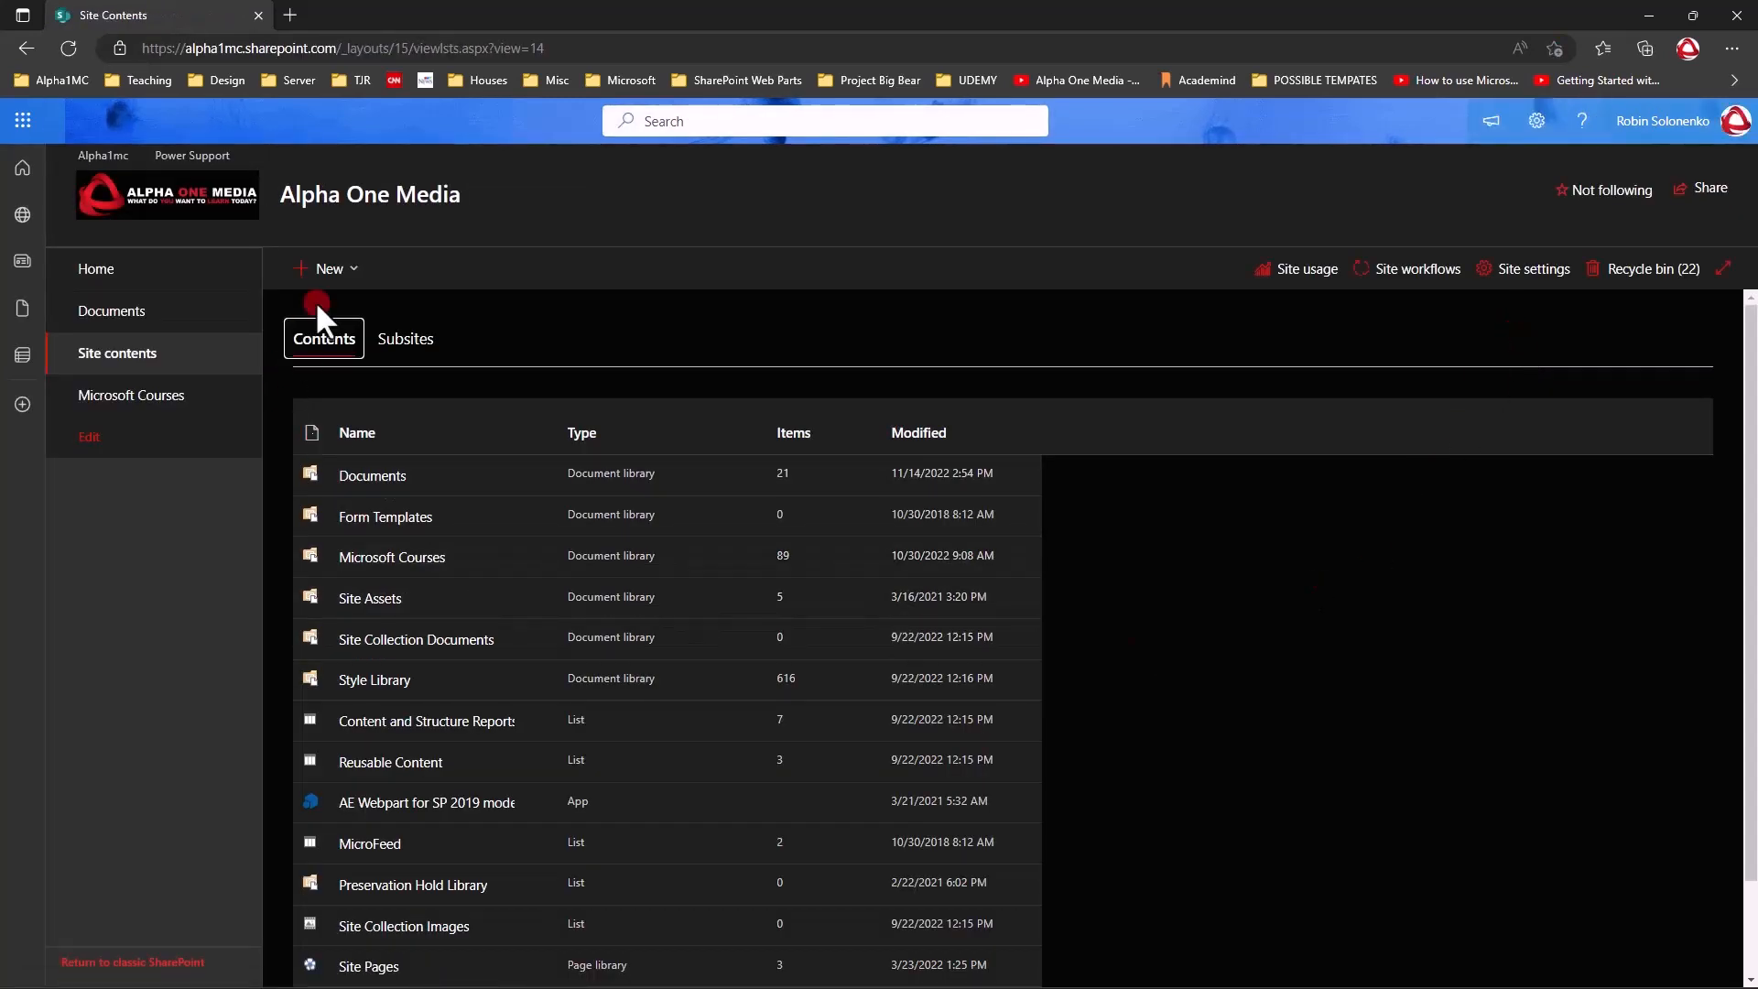
Start a new subsite under Alpha One Media and title it "Silverado Club".
{"action": "left_click", "coordinate": [354, 269]}
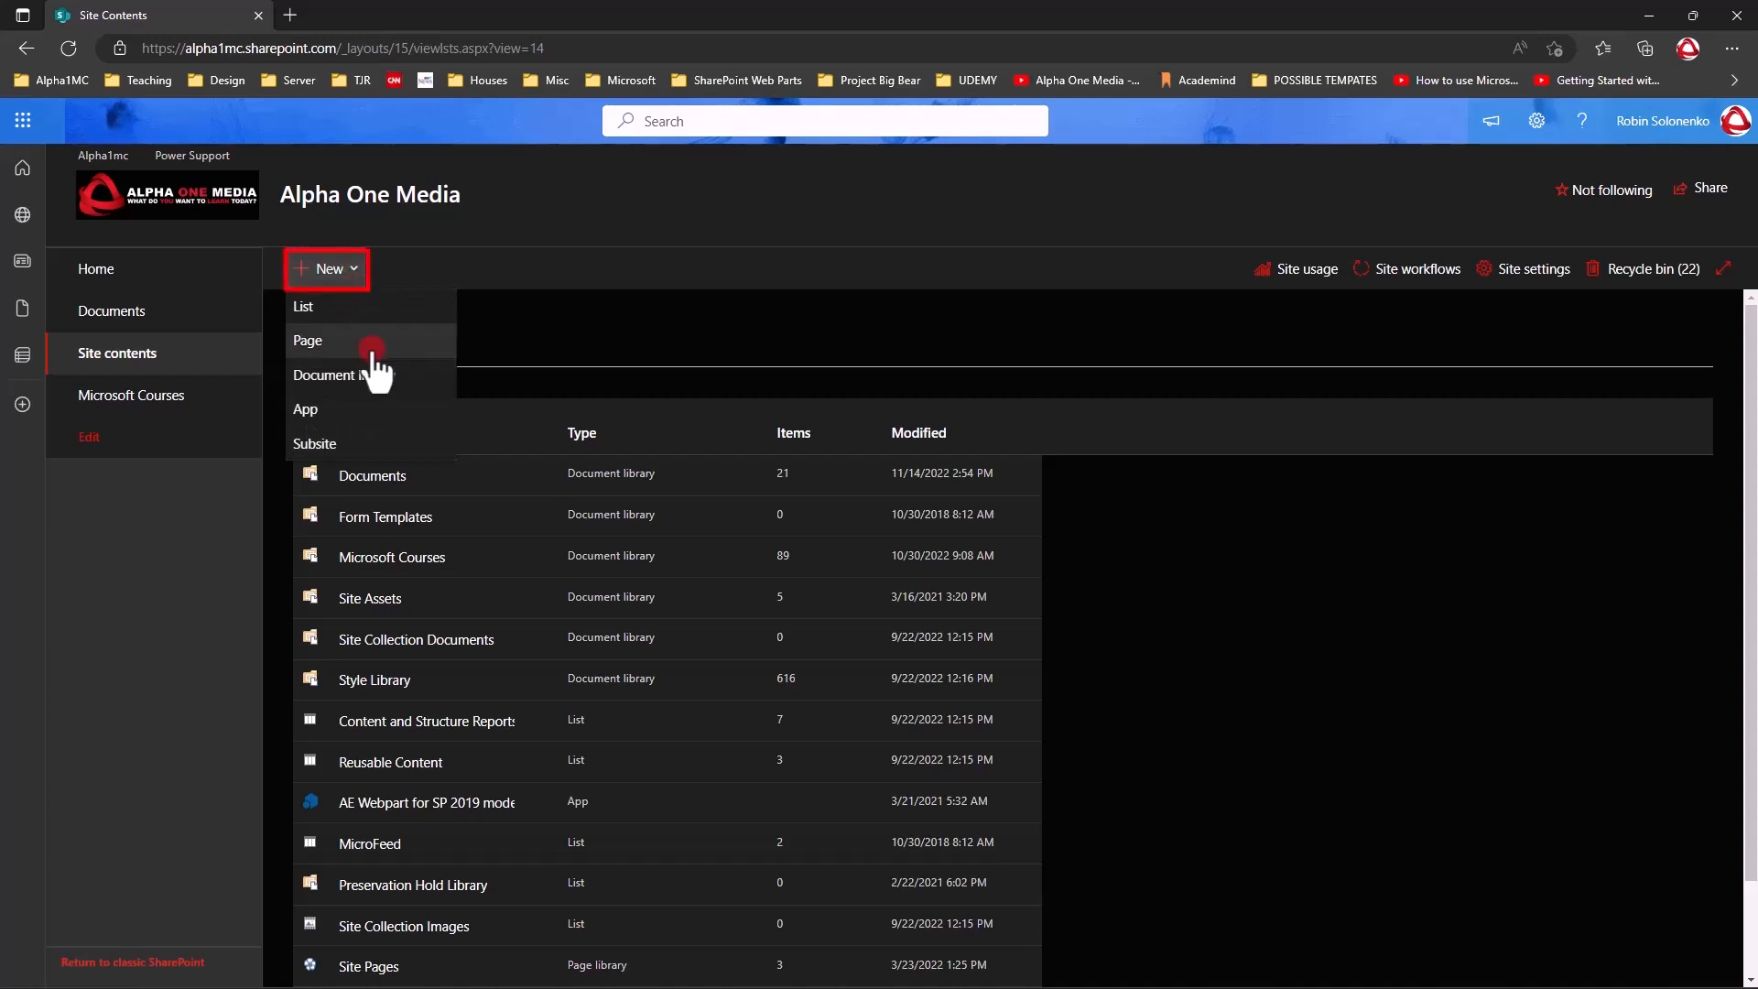
{"action": "left_click", "coordinate": [340, 442]}
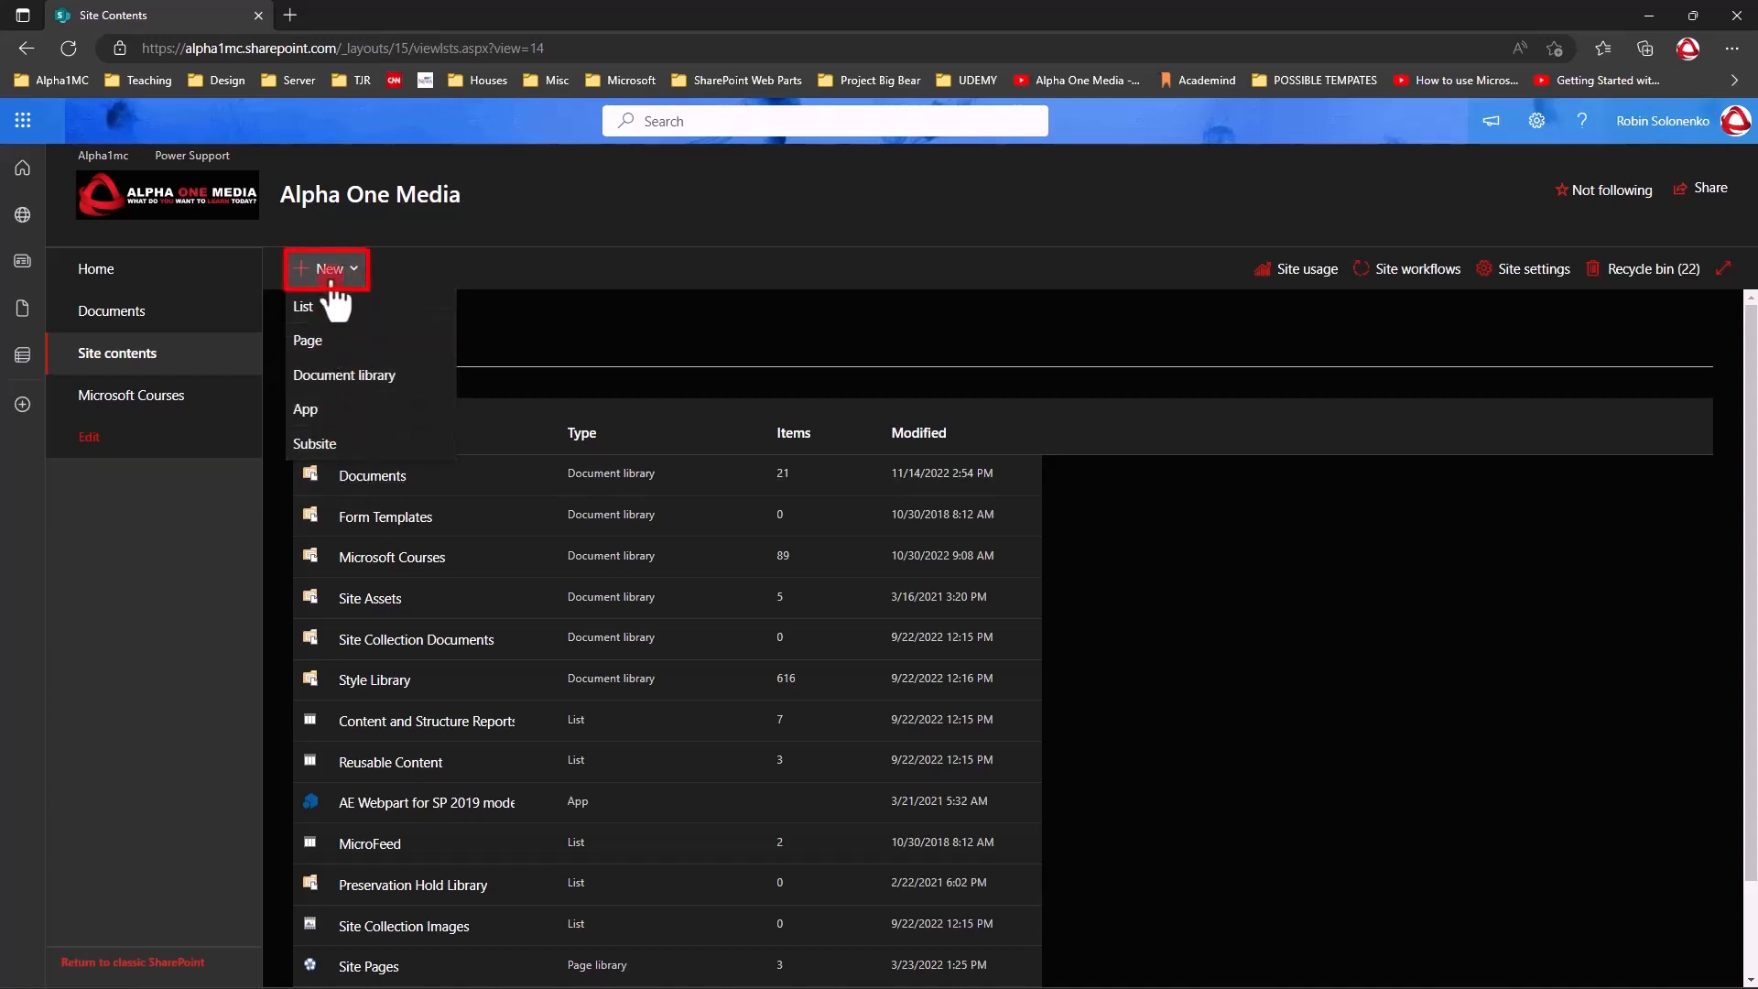
{"action": "left_click", "coordinate": [335, 443]}
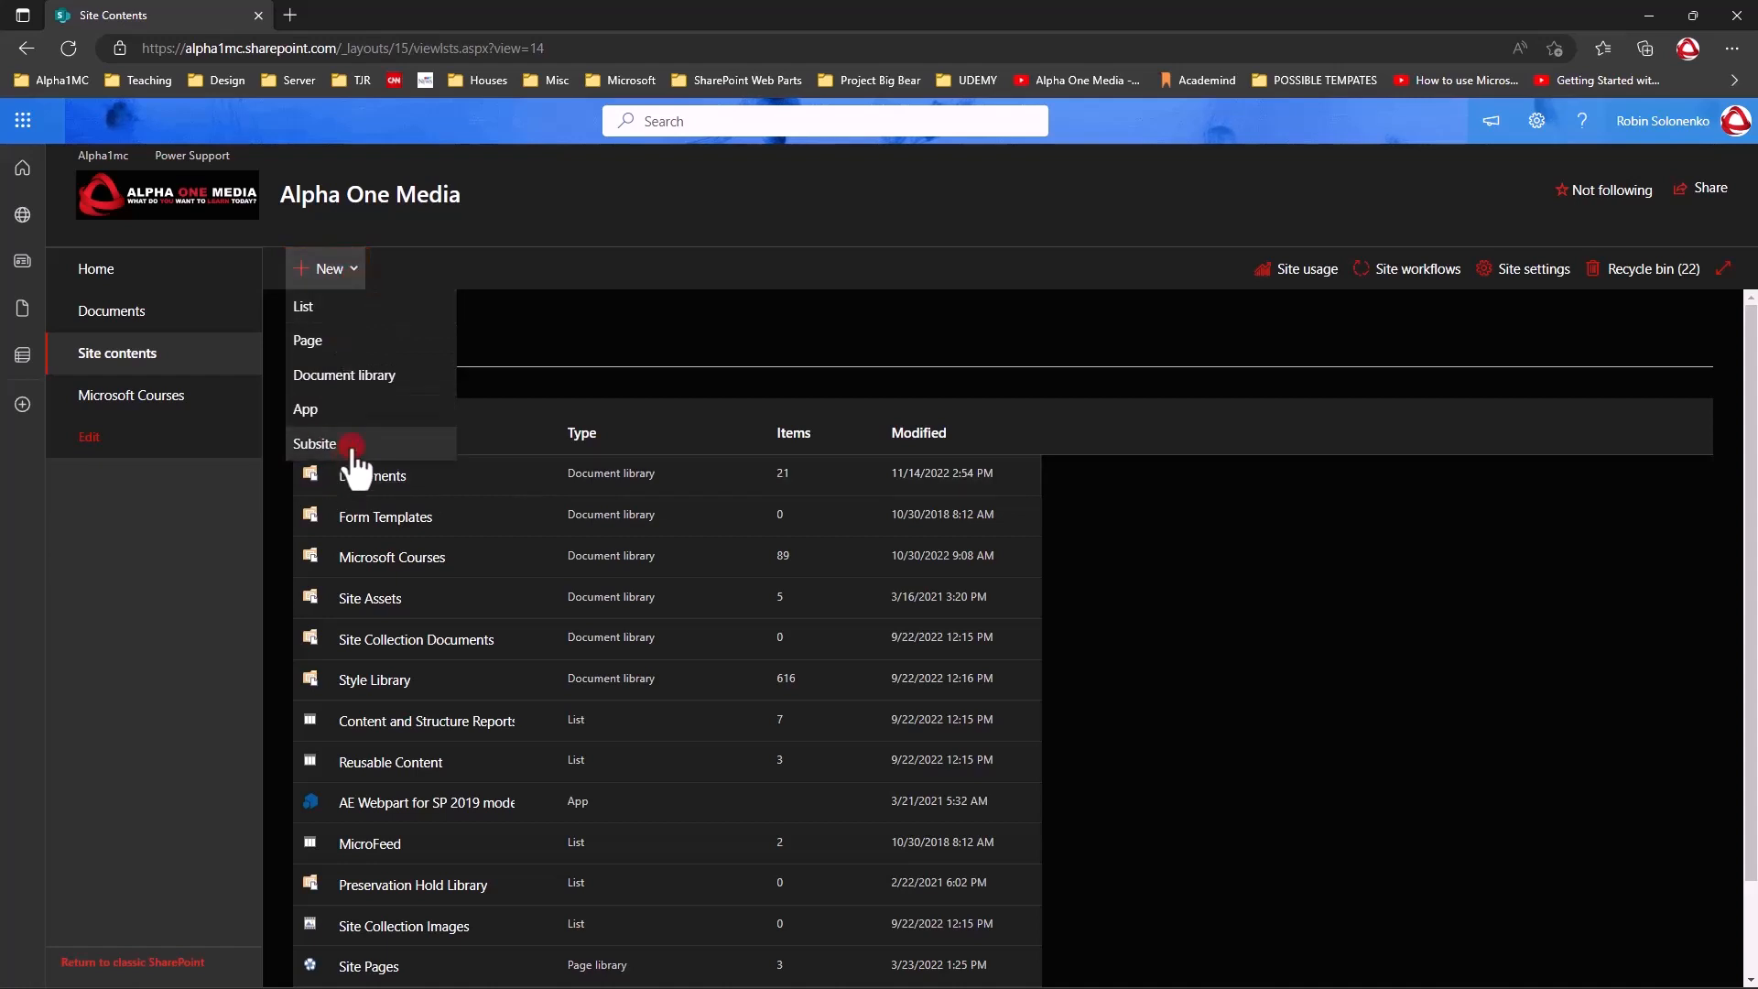
{"action": "left_click", "coordinate": [345, 441]}
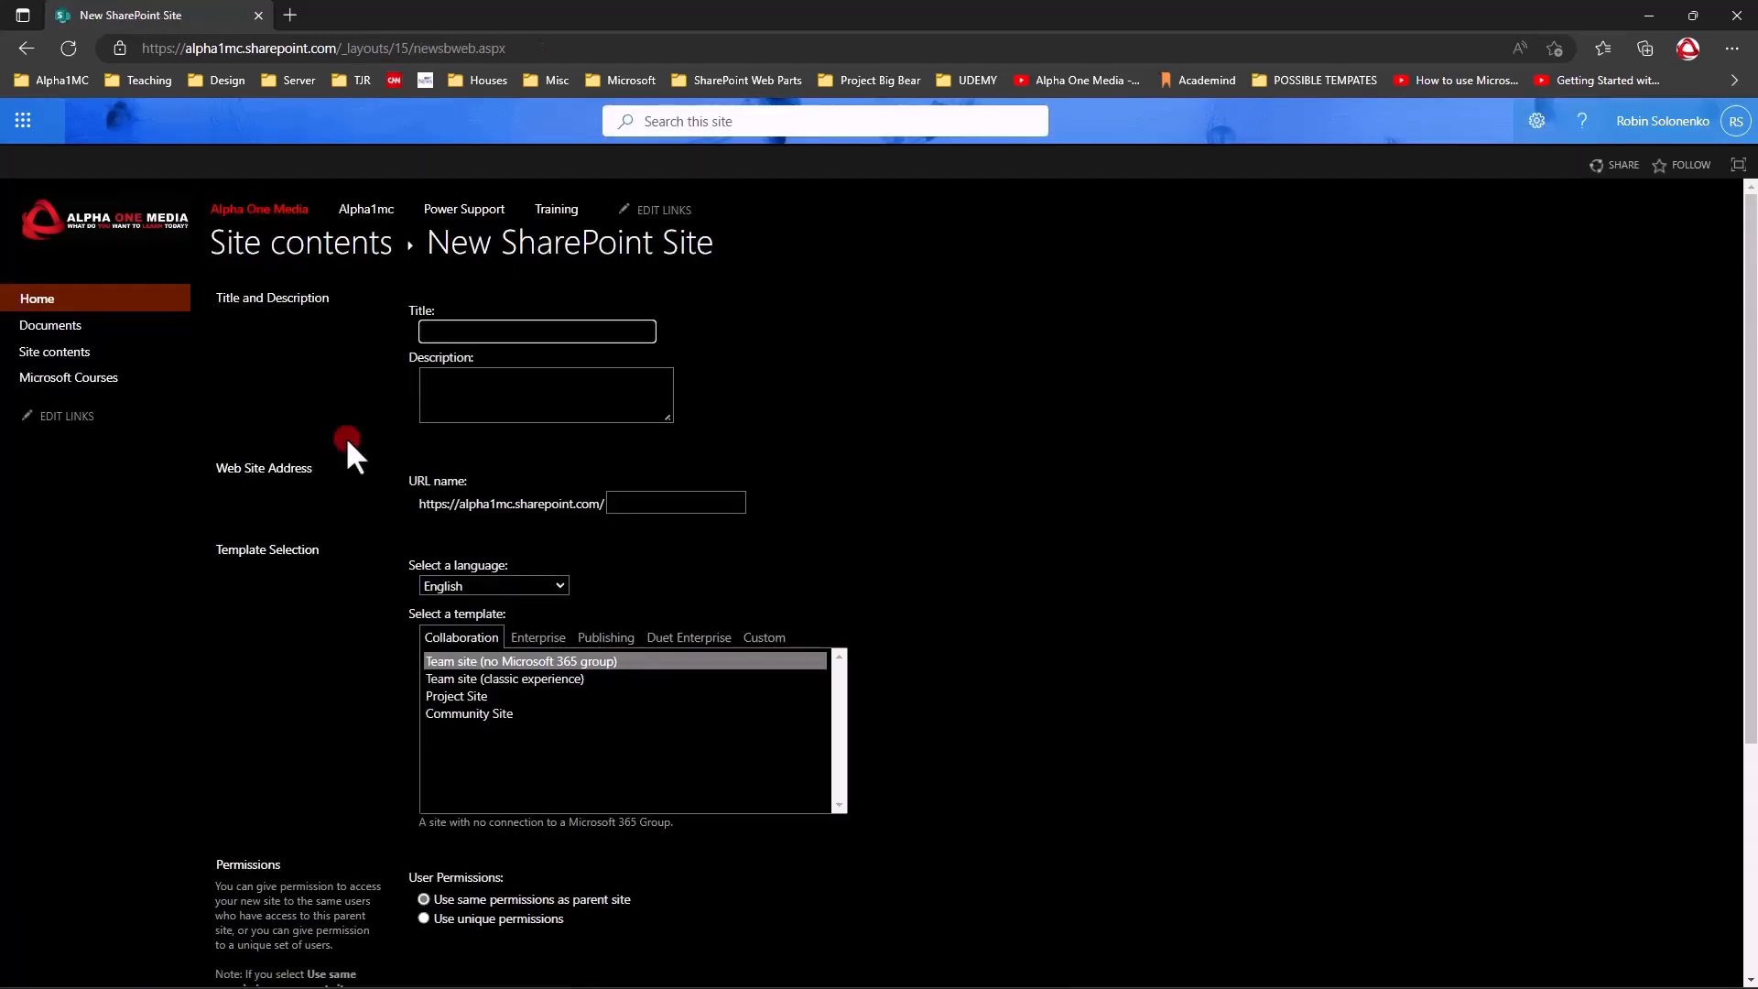
{"action": "left_click", "coordinate": [457, 414]}
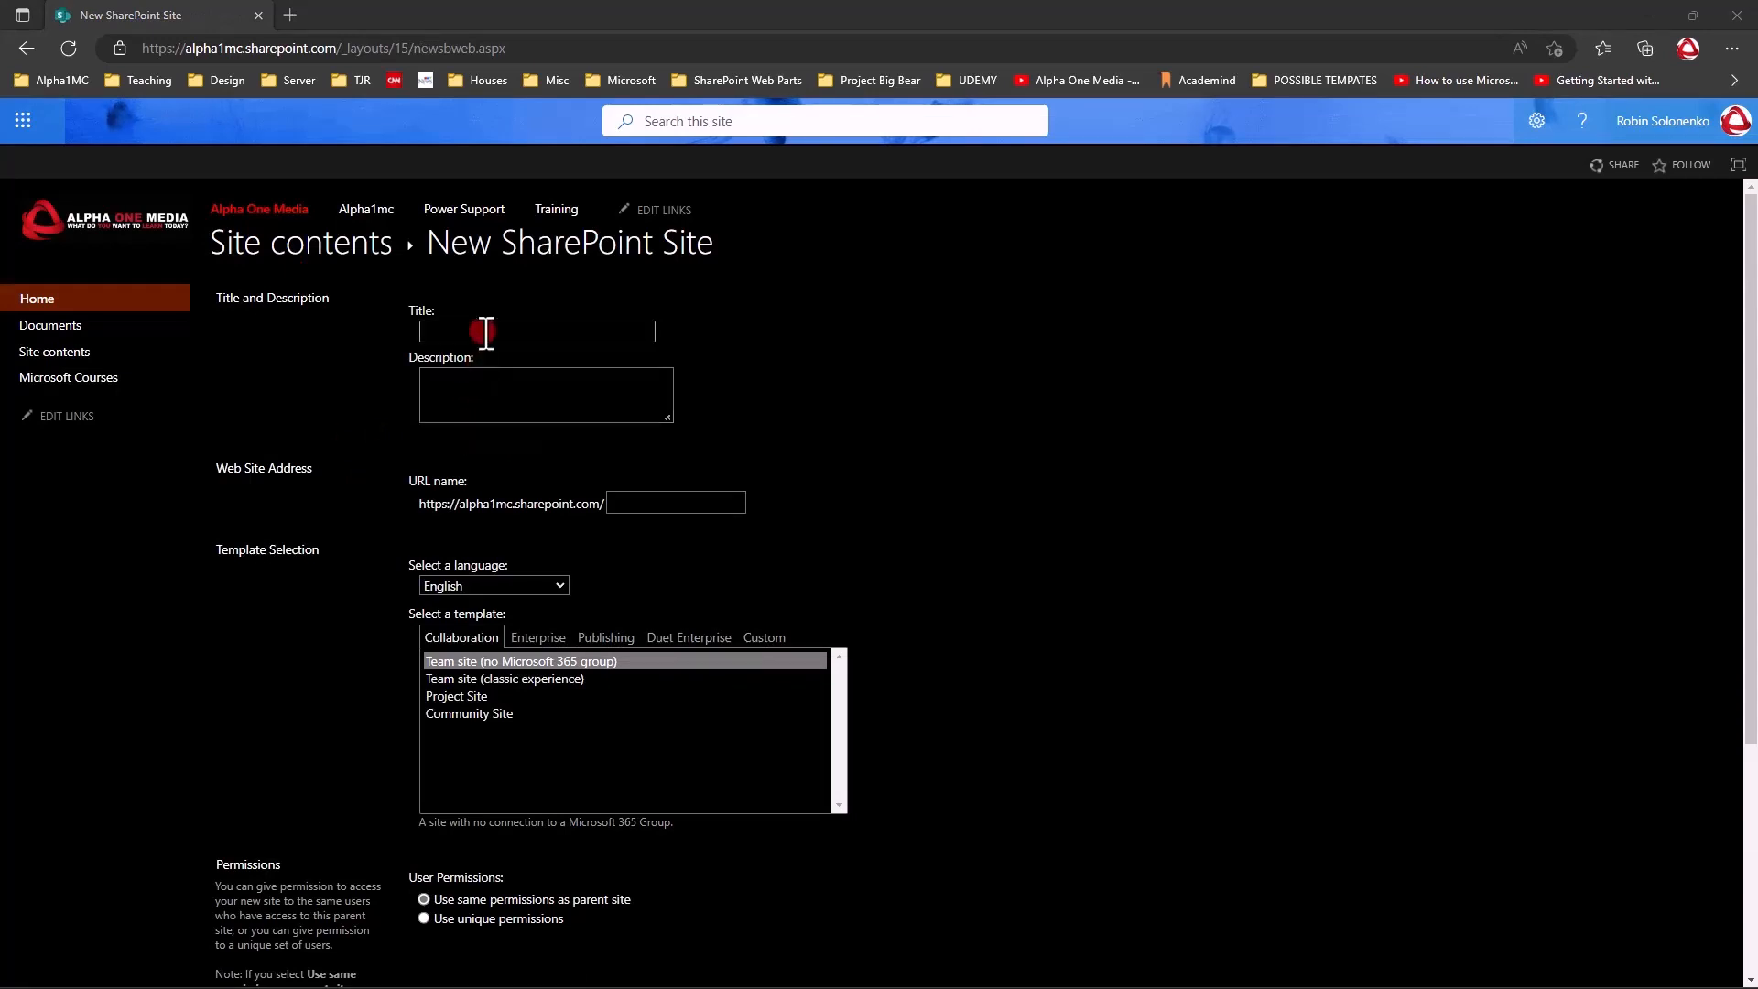
{"action": "left_click", "coordinate": [423, 322]}
{"action": "left_click", "coordinate": [423, 328]}
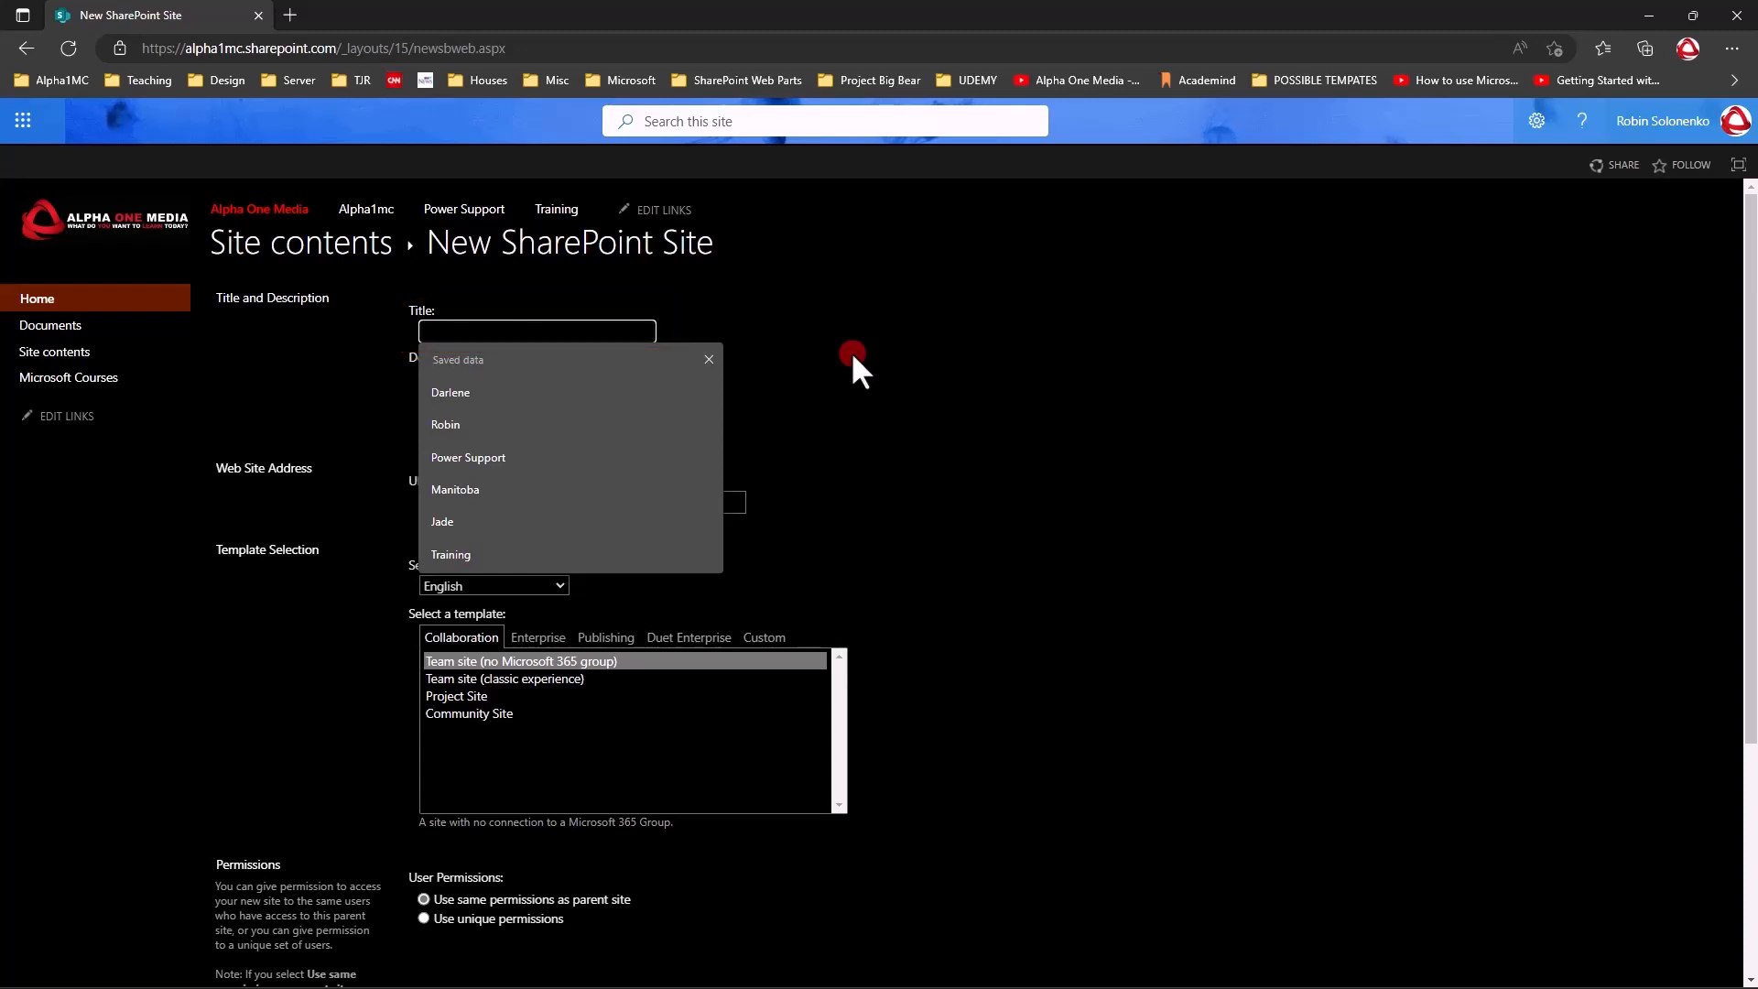
{"action": "type", "text": "Silv"}
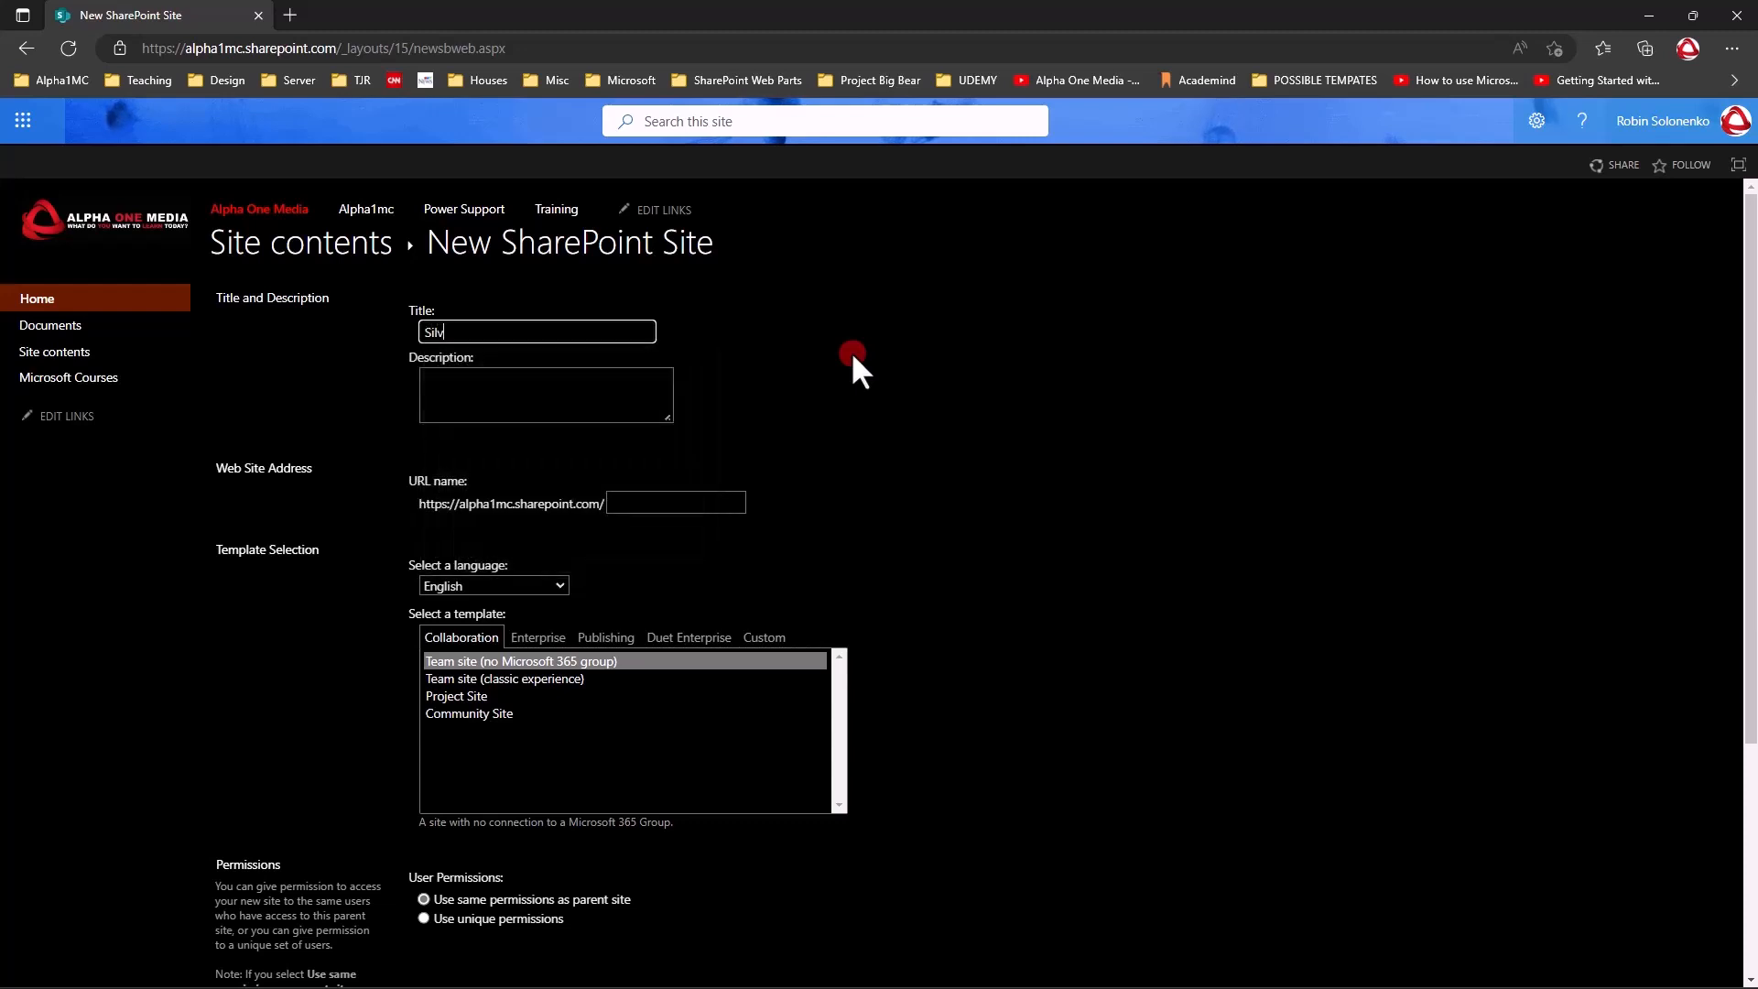
{"action": "type", "text": "erado Club"}
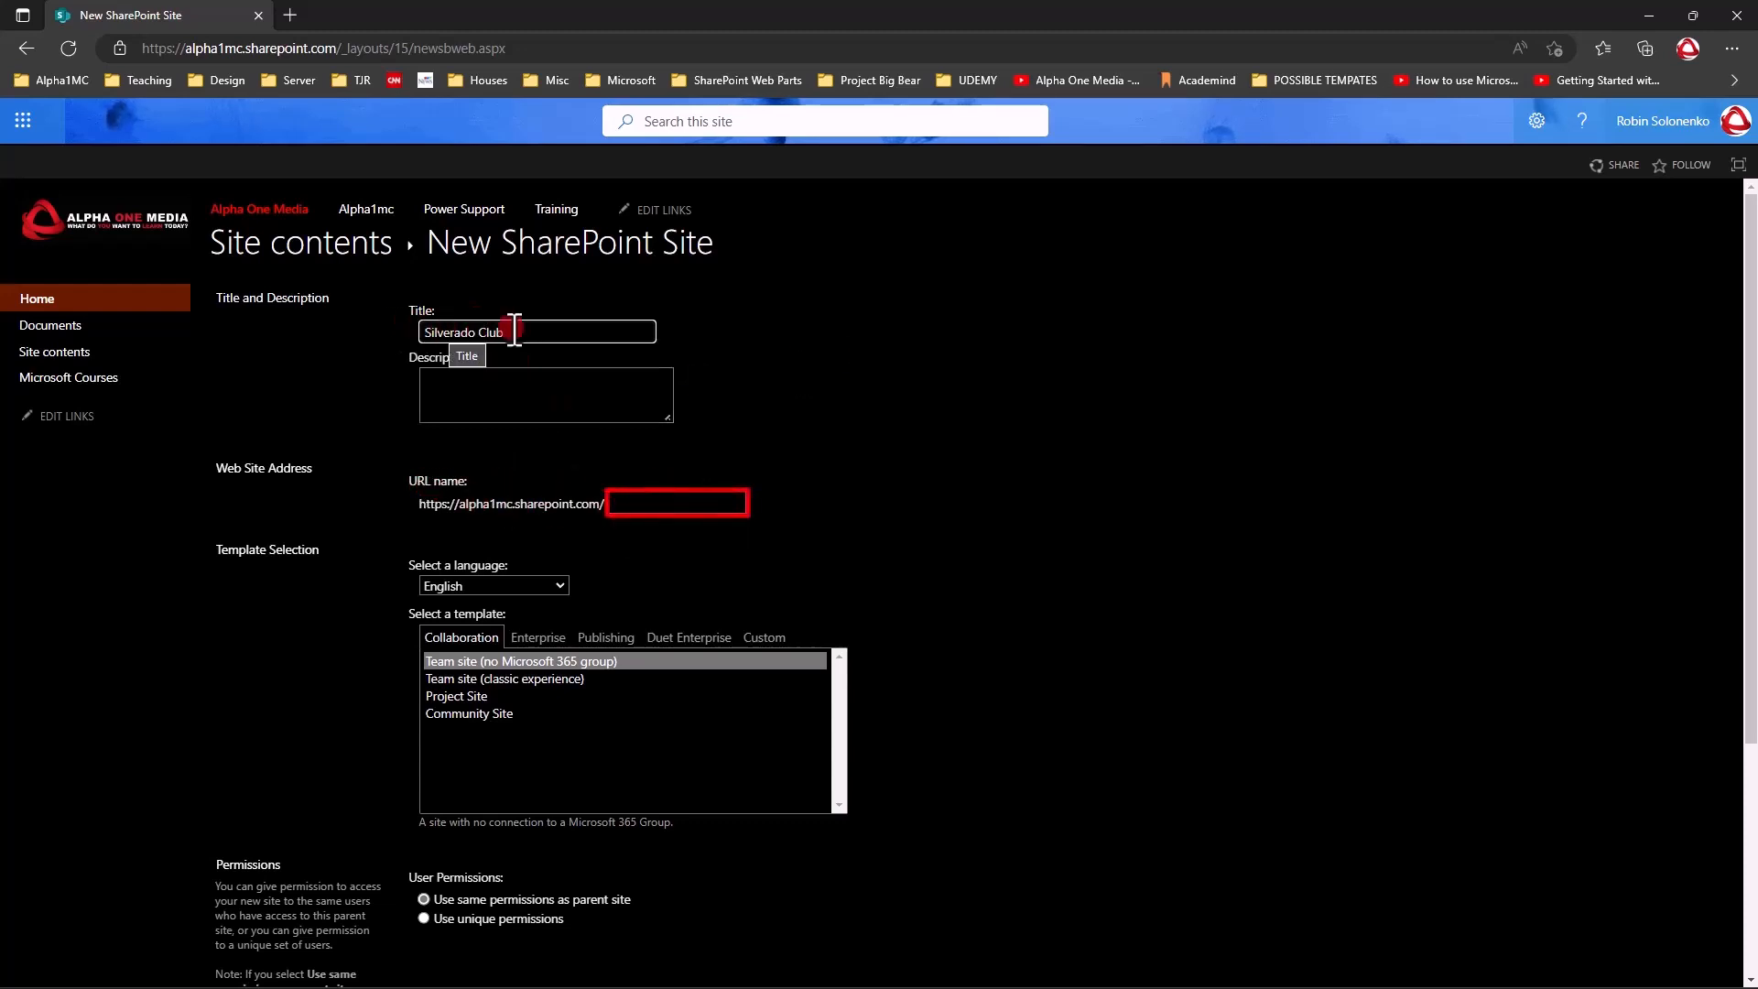
Set the new site's URL name to "silverado" and choose the "Team site (no Microsoft 365 group)" template.
{"action": "left_click", "coordinate": [649, 499]}
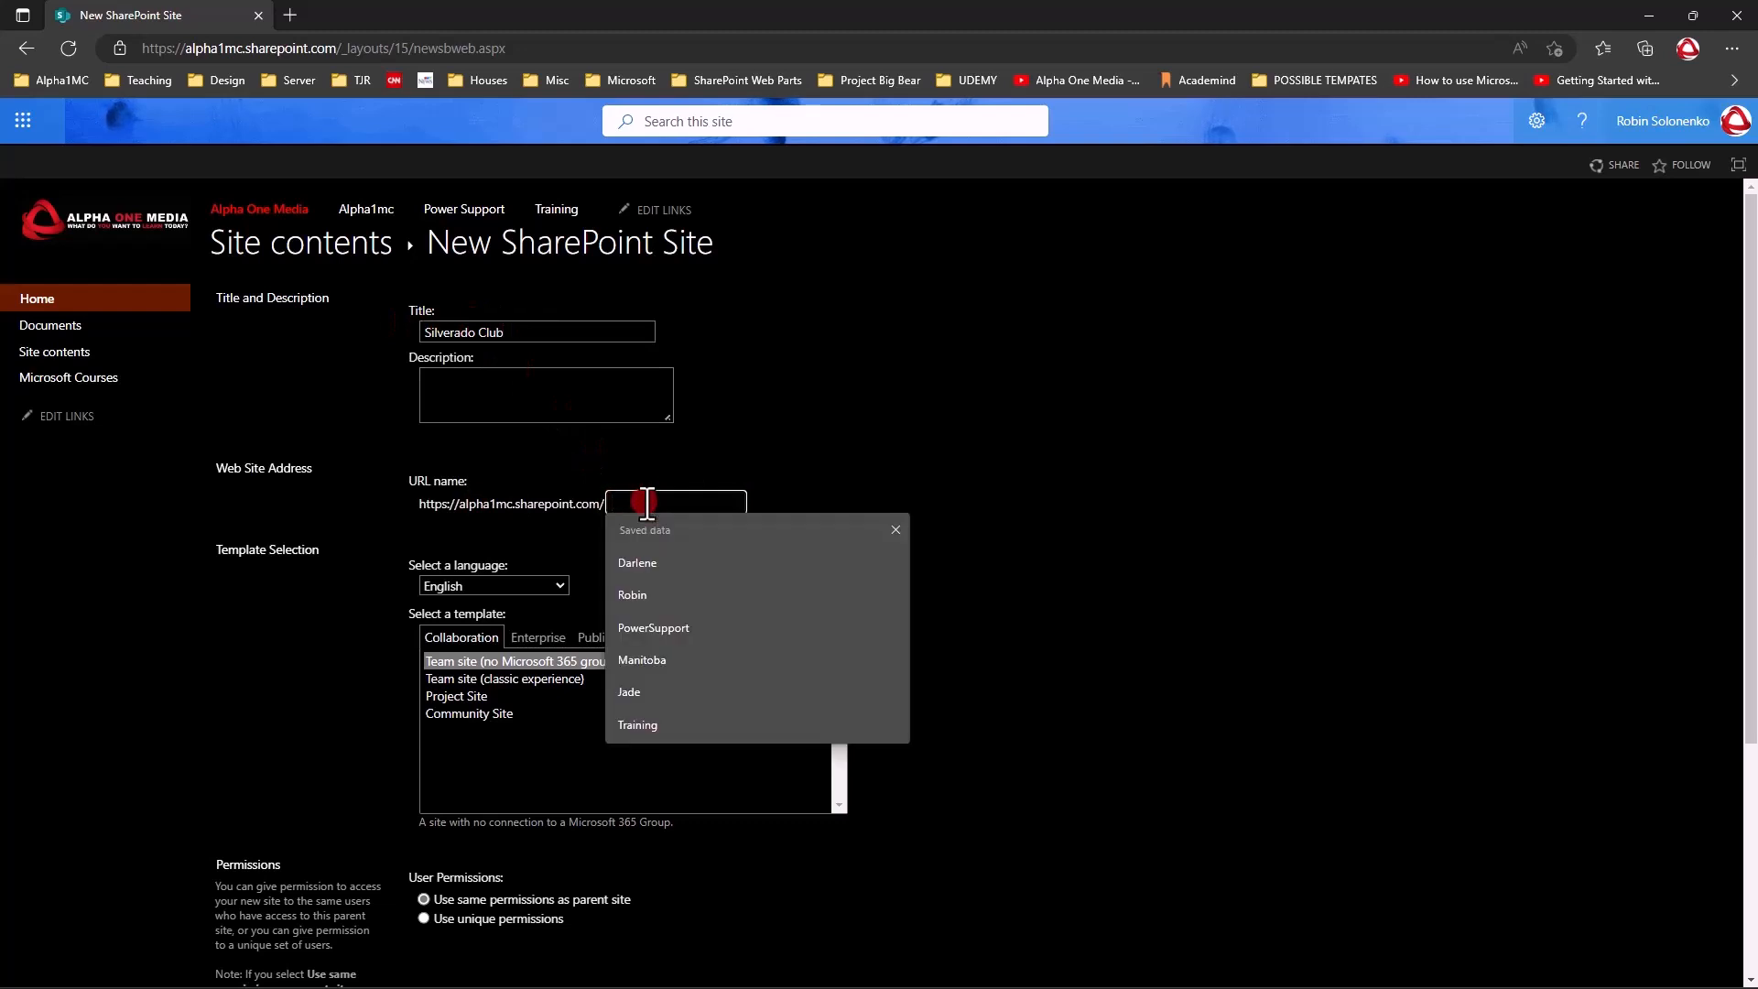
{"action": "type", "text": "silverado"}
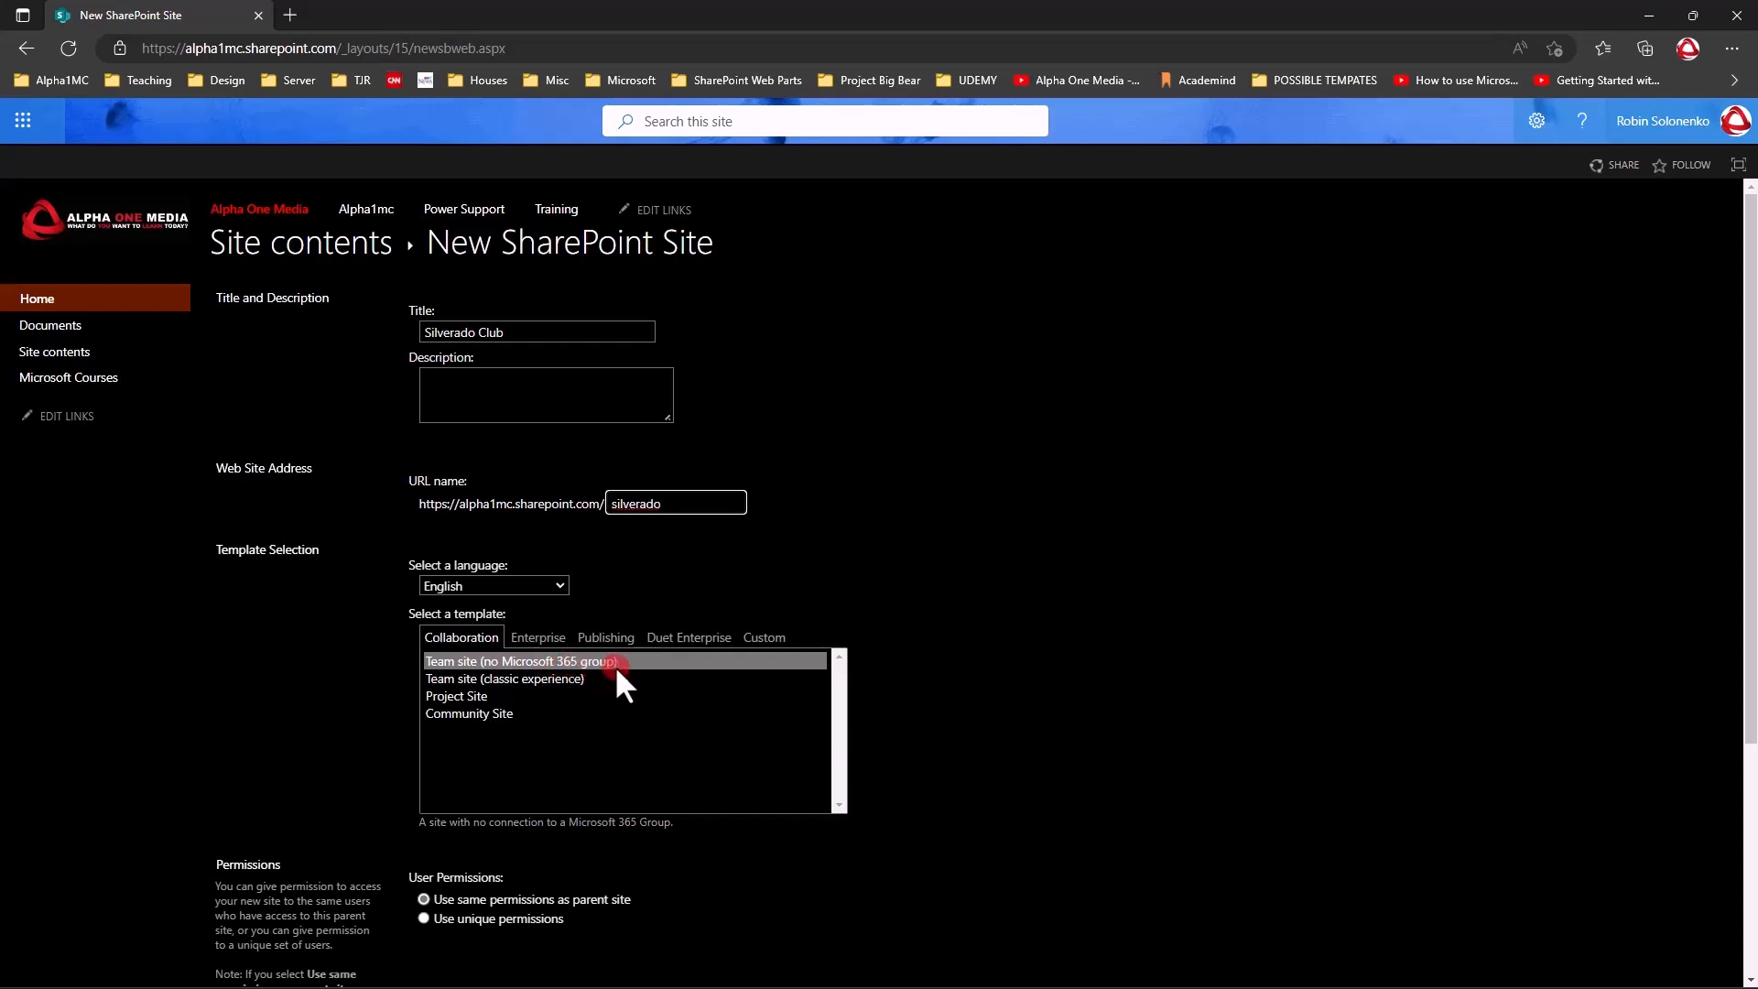
{"action": "left_click", "coordinate": [459, 661]}
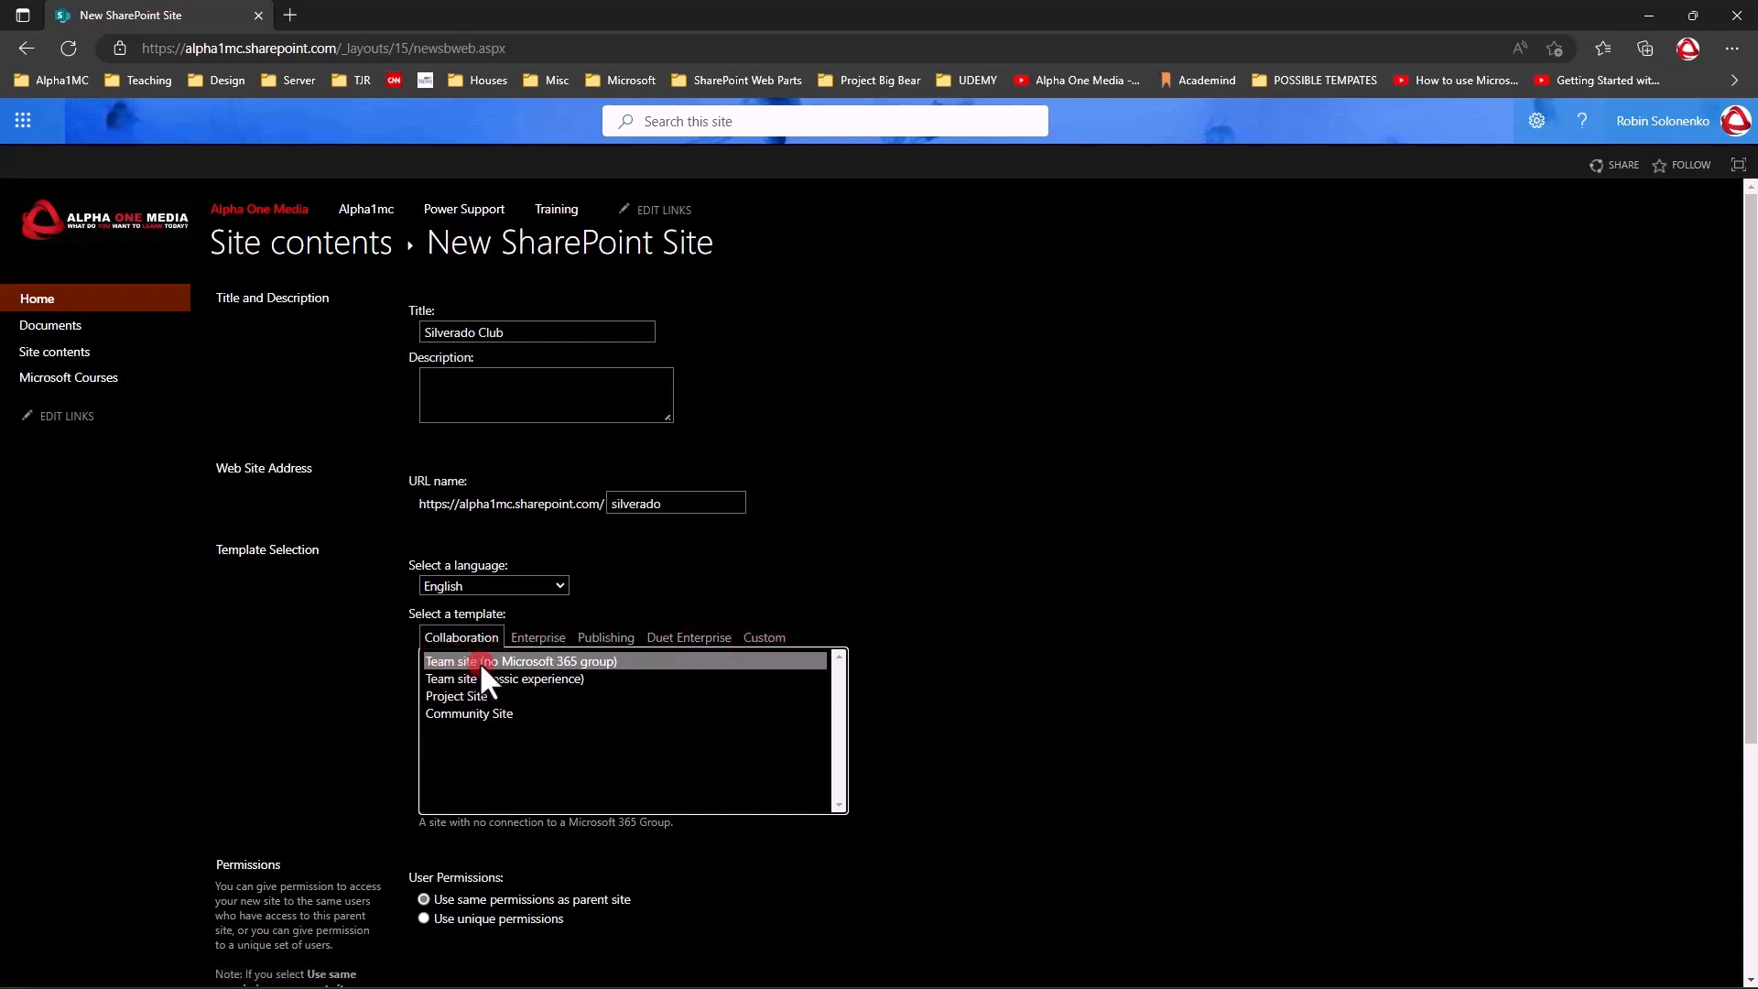
Review the new site's title, URL name, template, user permissions and navigation inheritance settings.
{"action": "scroll", "coordinate": [666, 661], "scroll_direction": "down", "scroll_amount": 4}
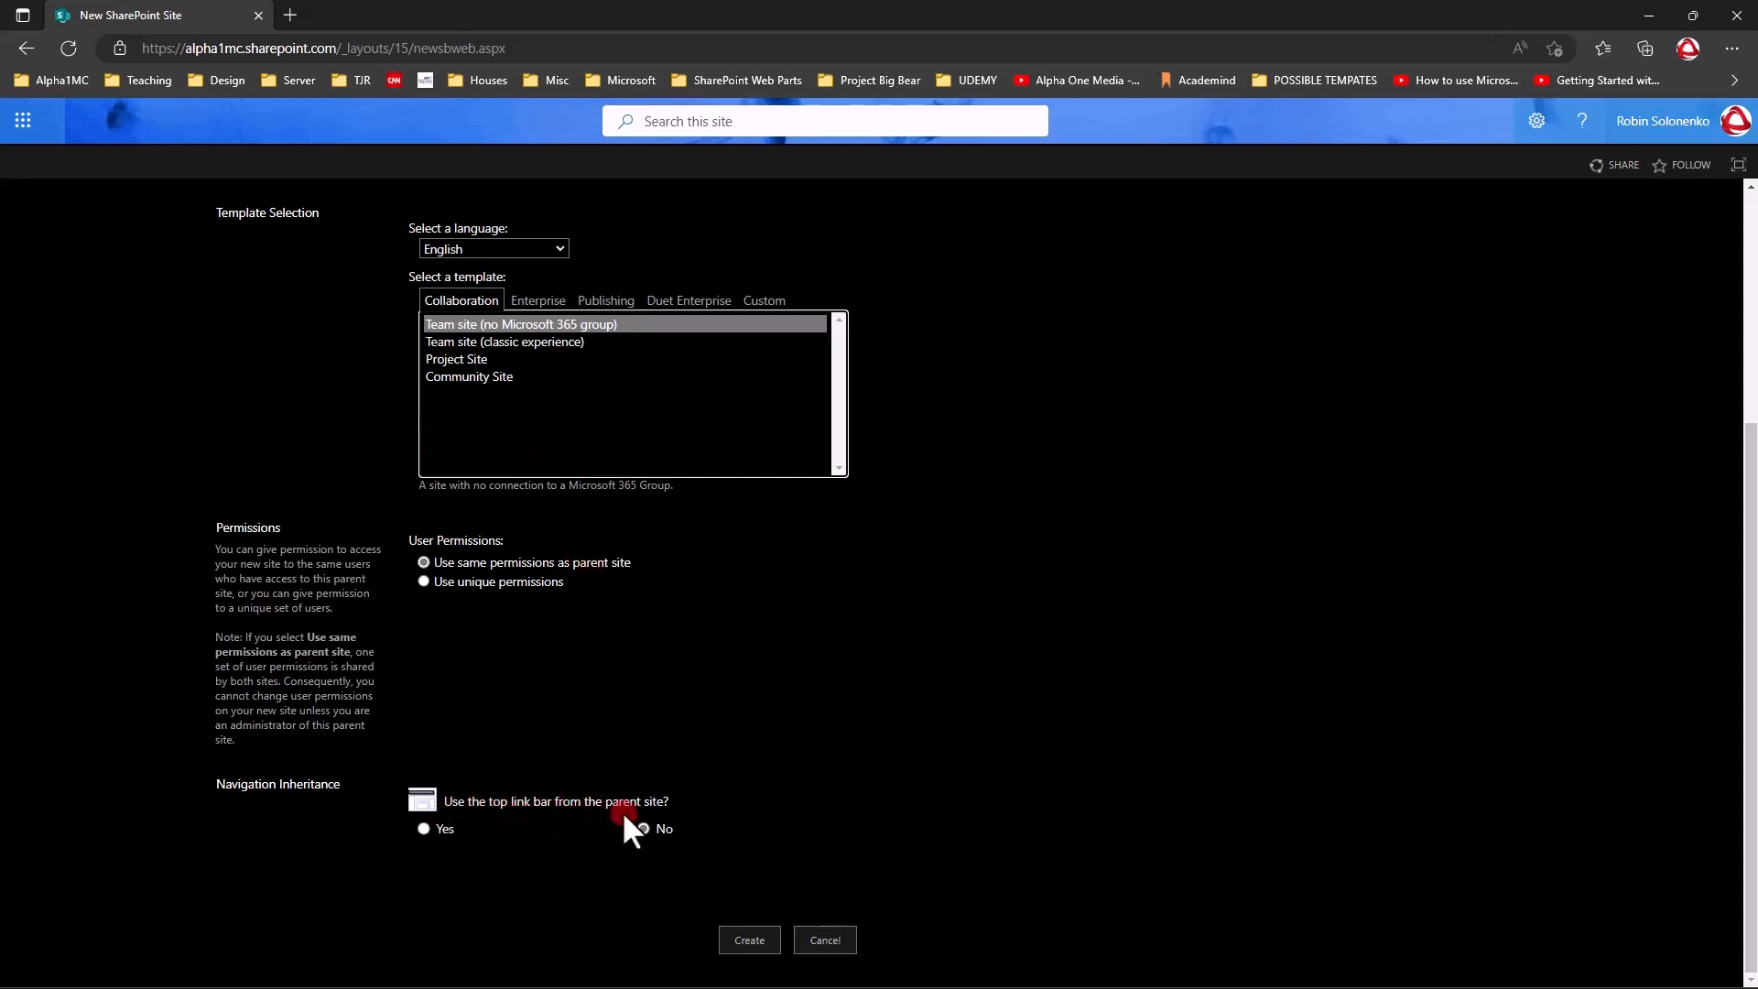
{"action": "scroll", "coordinate": [660, 687], "scroll_direction": "up", "scroll_amount": 4}
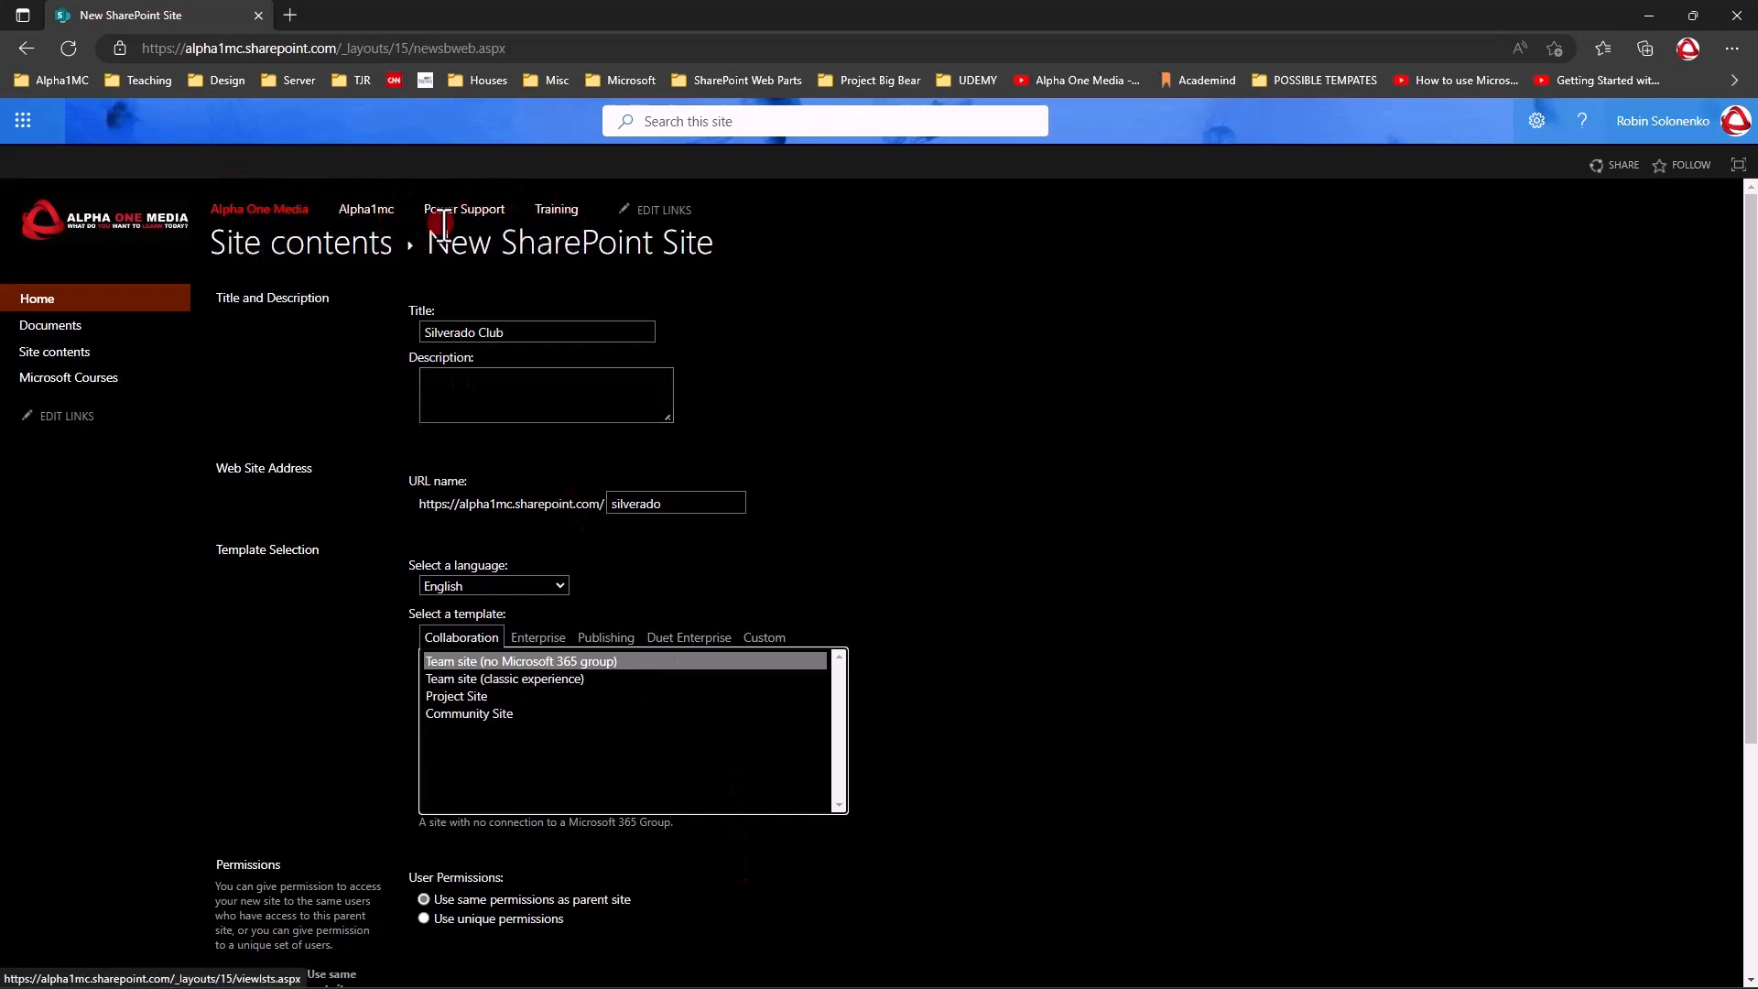
{"action": "scroll", "coordinate": [668, 425], "scroll_direction": "down", "scroll_amount": 4}
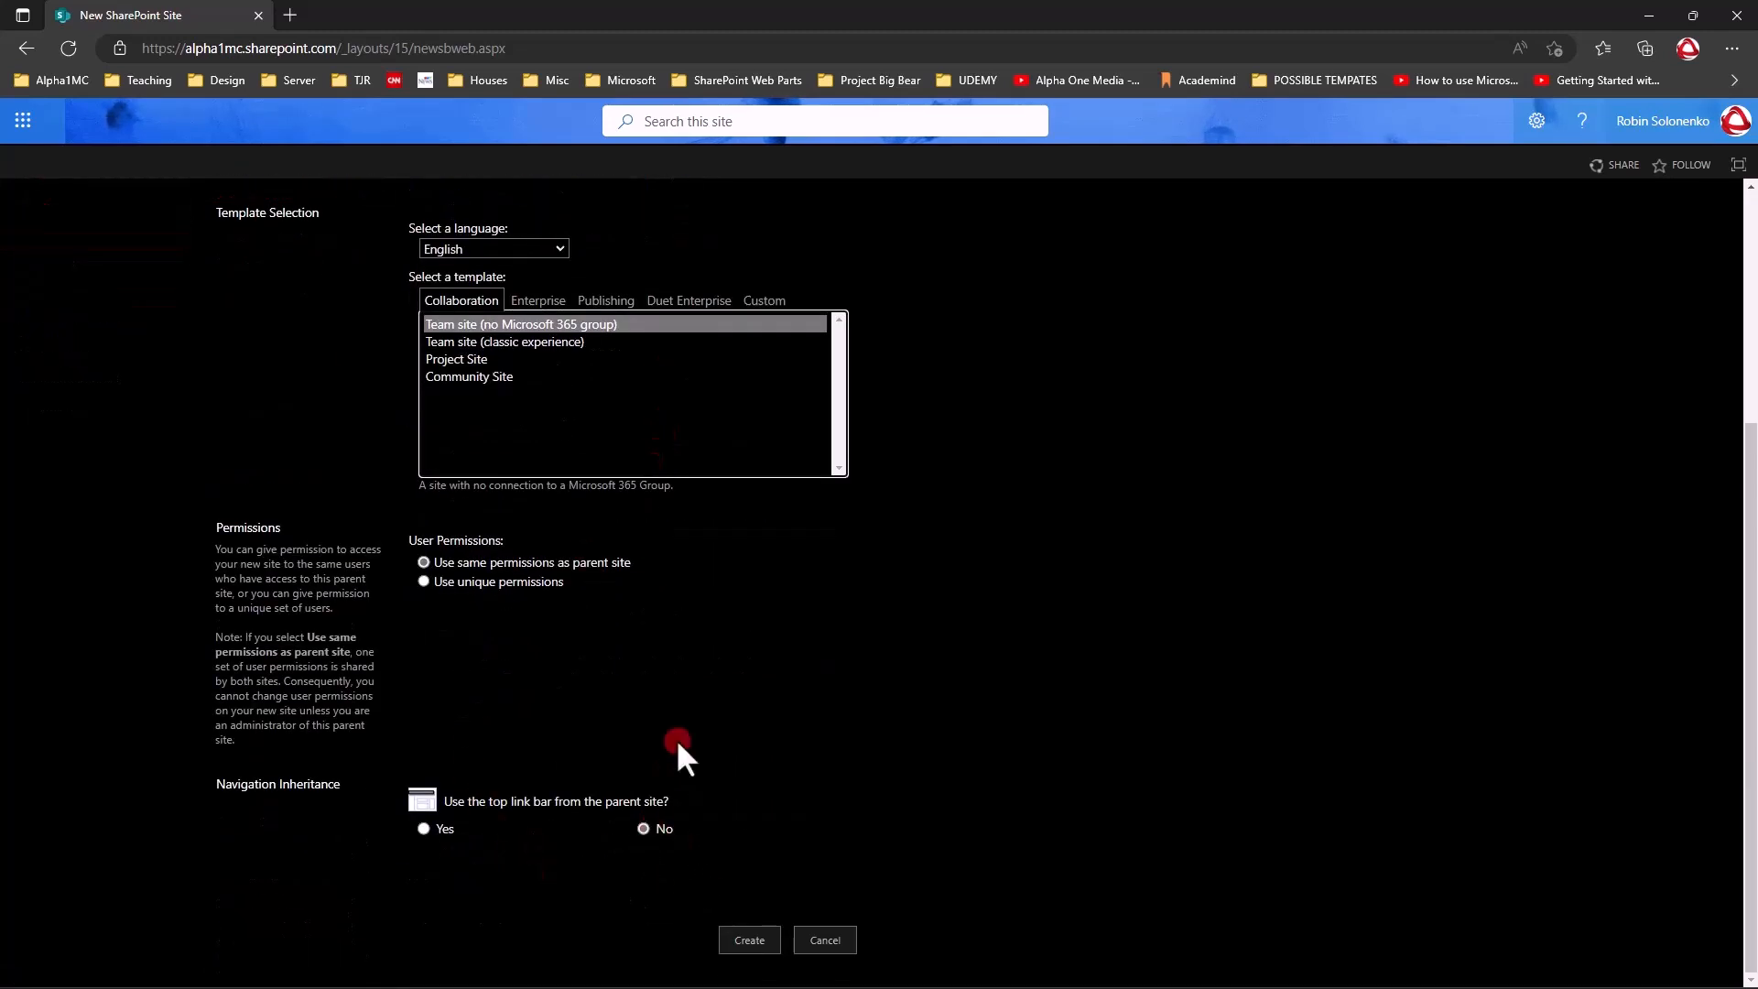
{"action": "scroll", "coordinate": [676, 742], "scroll_direction": "up", "scroll_amount": 4}
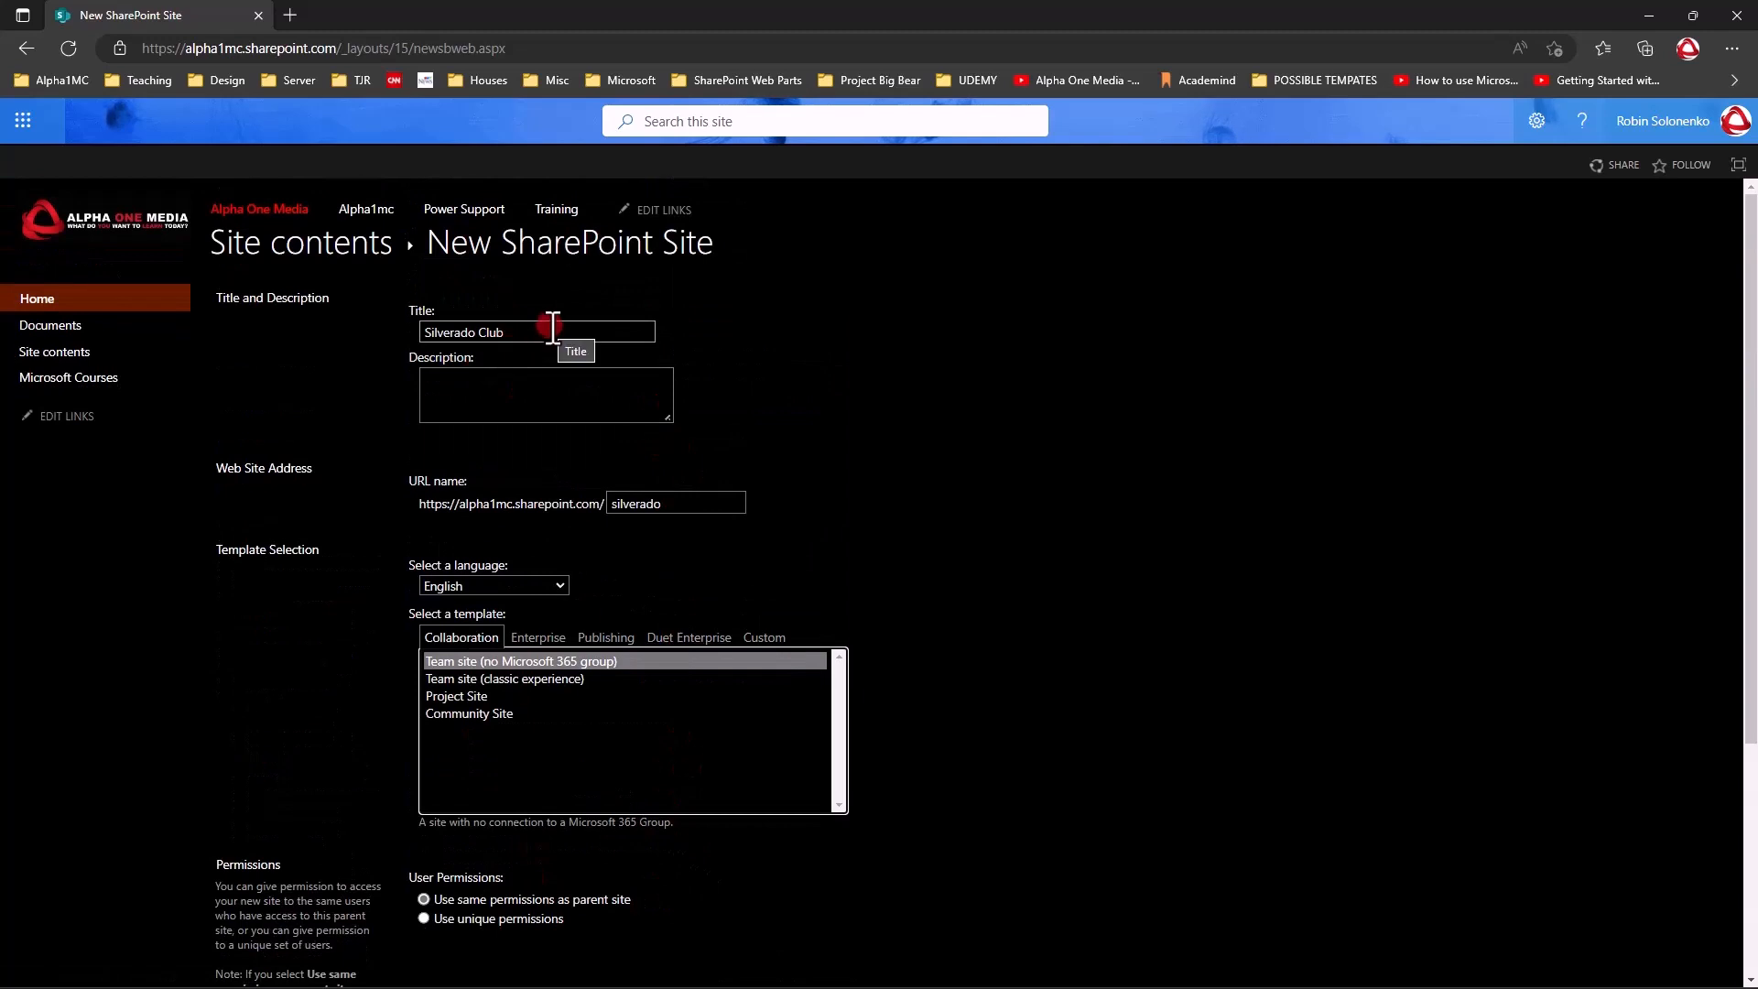
{"action": "left_click_drag", "start_coordinate": [553, 332], "coordinate": [383, 331]}
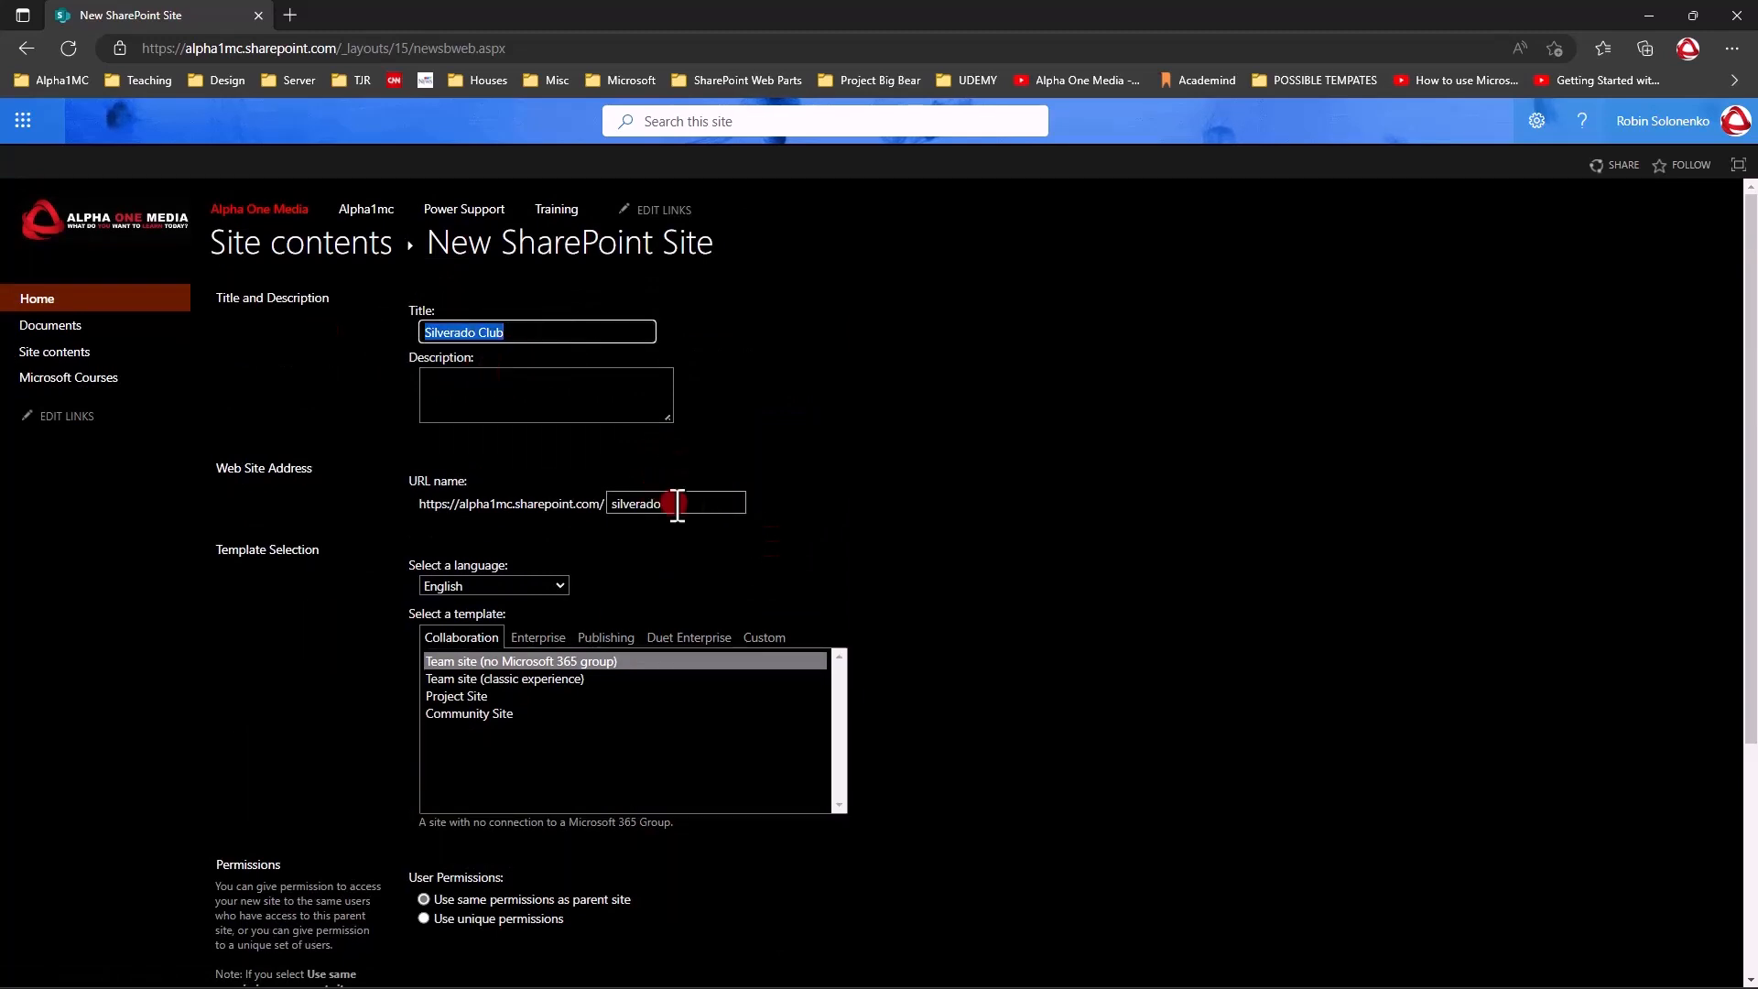
{"action": "left_click_drag", "start_coordinate": [676, 503], "coordinate": [569, 502]}
{"action": "scroll", "coordinate": [682, 530], "scroll_direction": "down", "scroll_amount": 1}
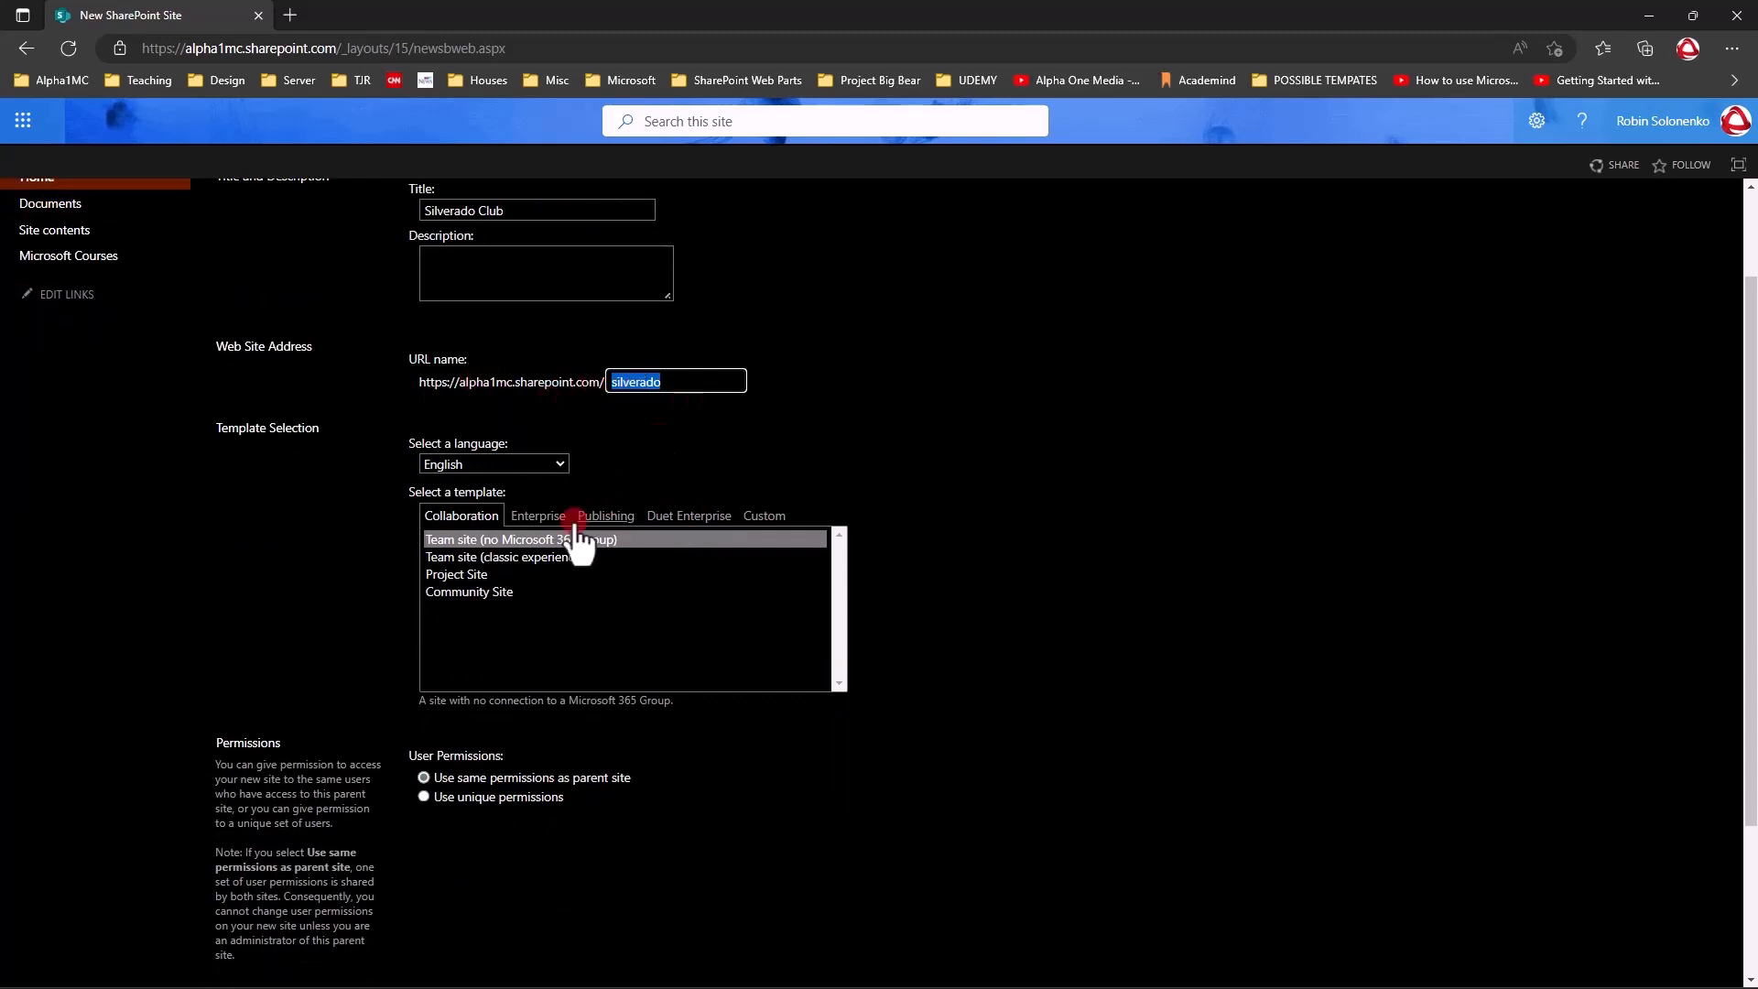
{"action": "scroll", "coordinate": [1056, 615], "scroll_direction": "down", "scroll_amount": 2}
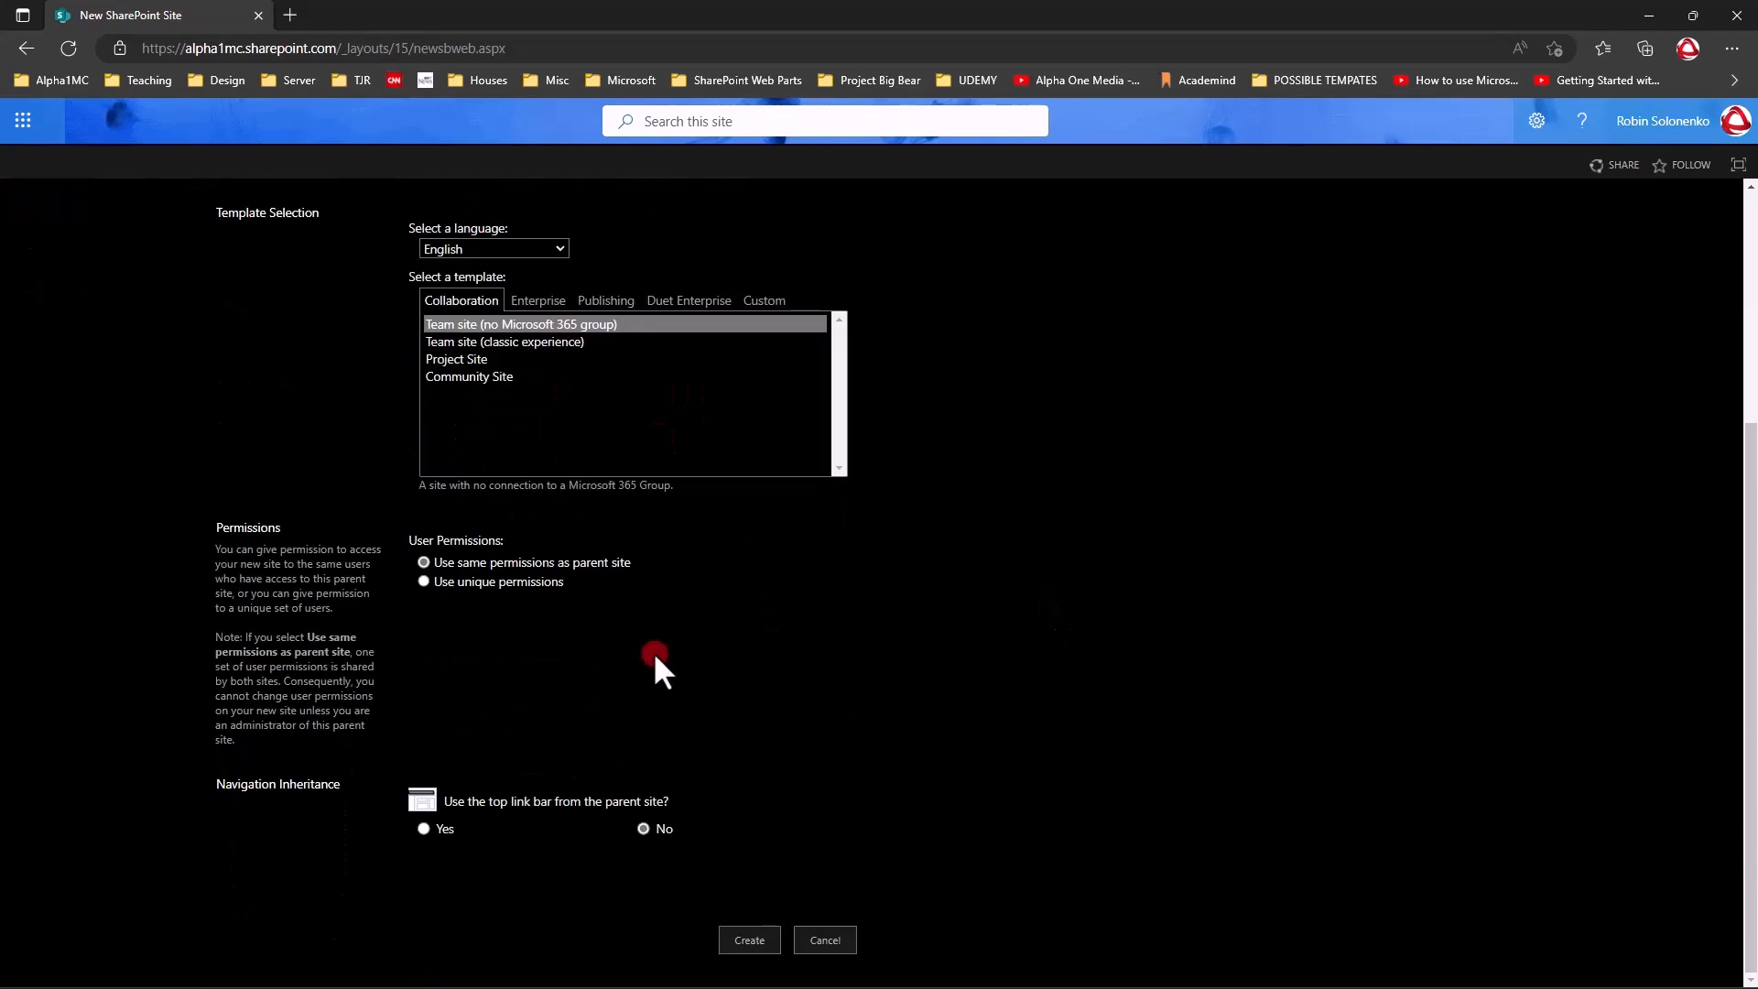
Create the Silverado Club subsite and dismiss its Next steps suggestions.
{"action": "left_click", "coordinate": [736, 940]}
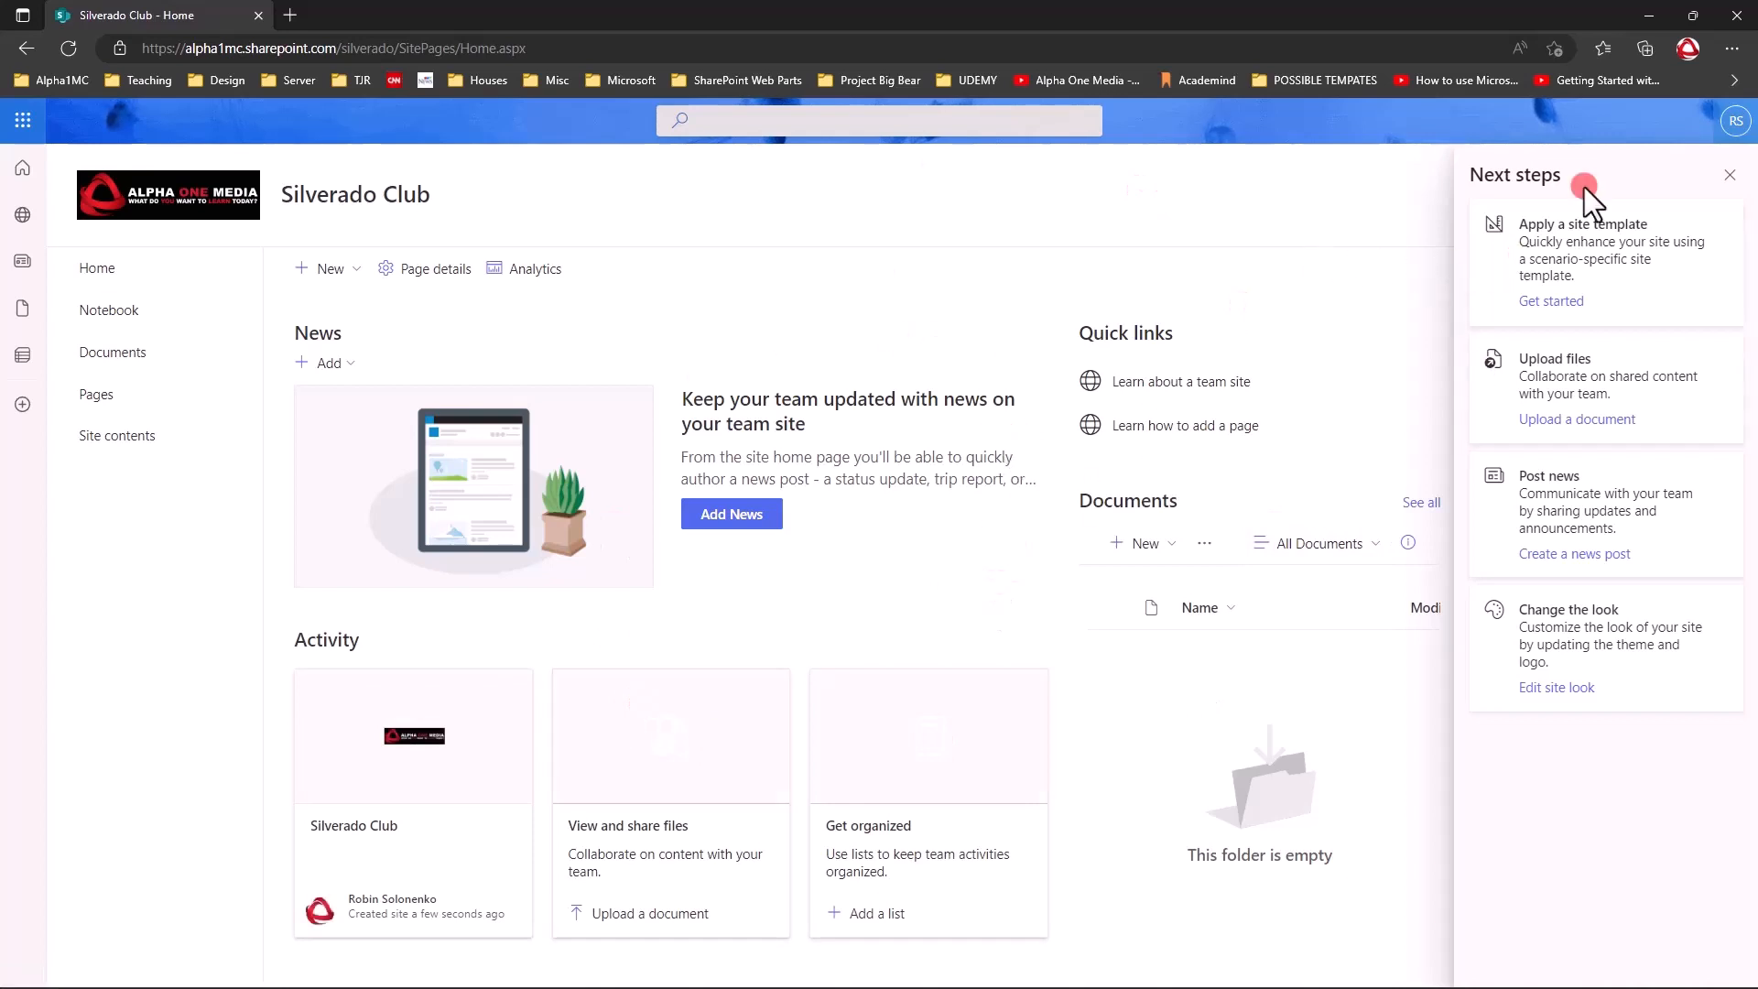
{"action": "left_click", "coordinate": [1731, 178]}
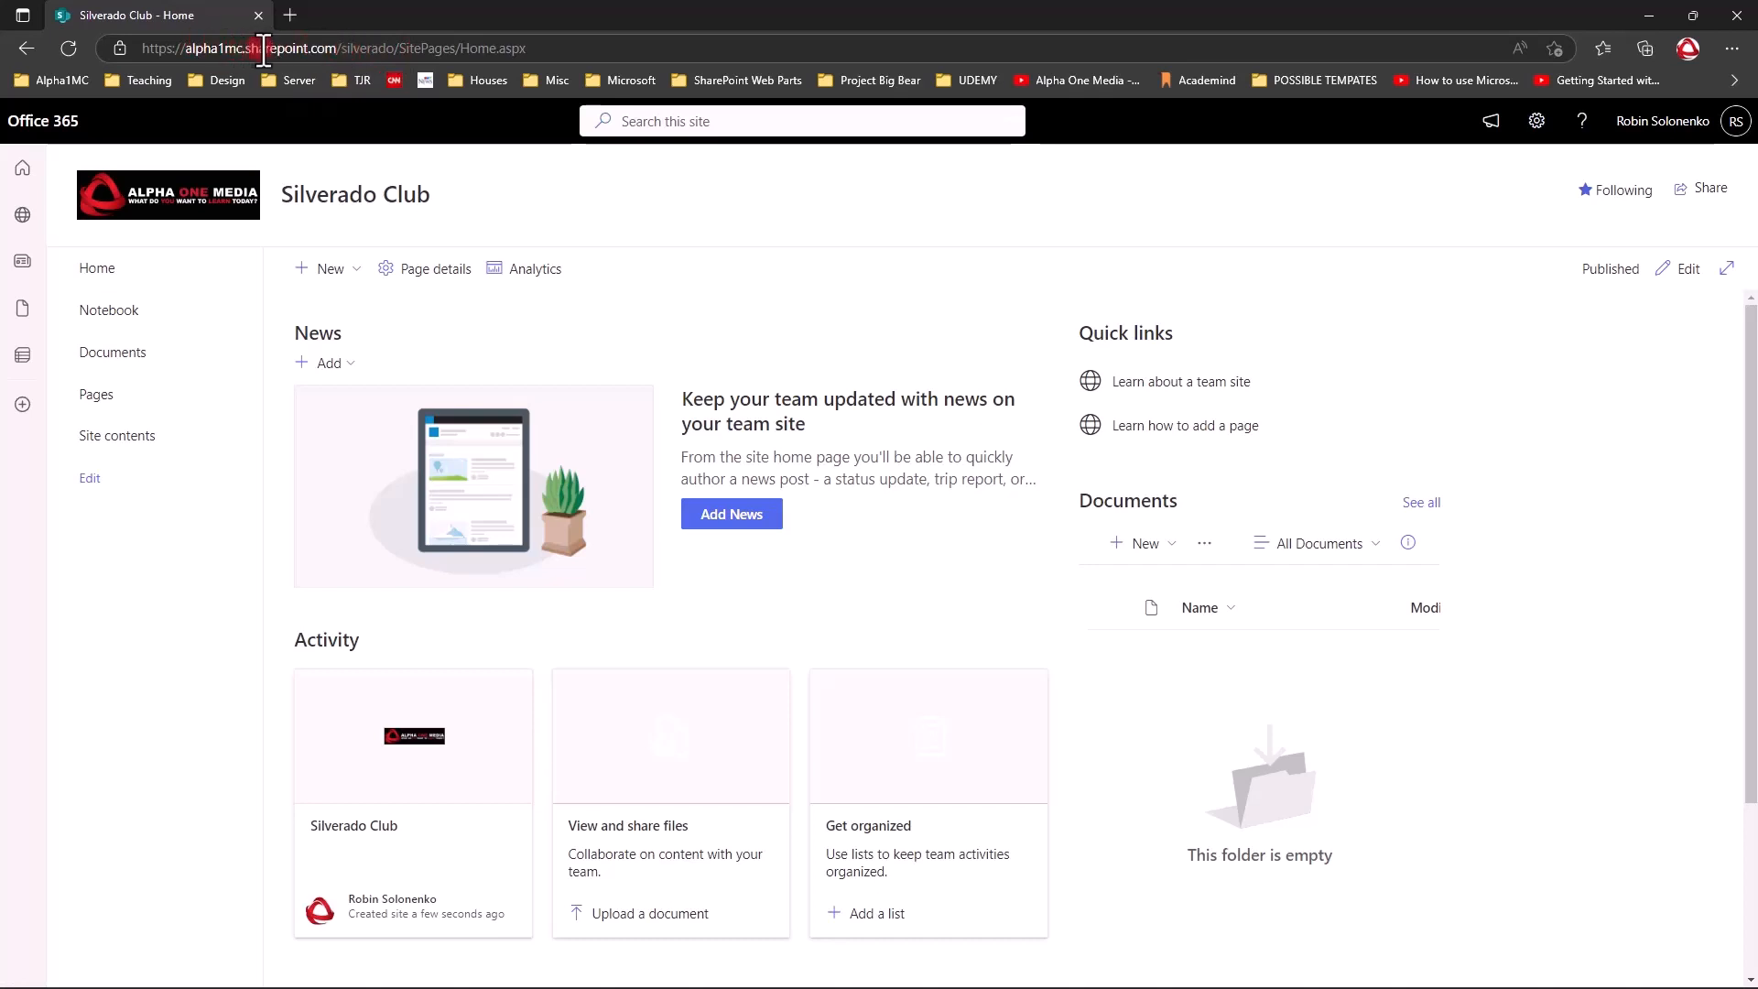
Examine the web address of the new Silverado Club site.
{"action": "left_click_drag", "start_coordinate": [343, 51], "coordinate": [400, 51]}
{"action": "left_click", "coordinate": [471, 51]}
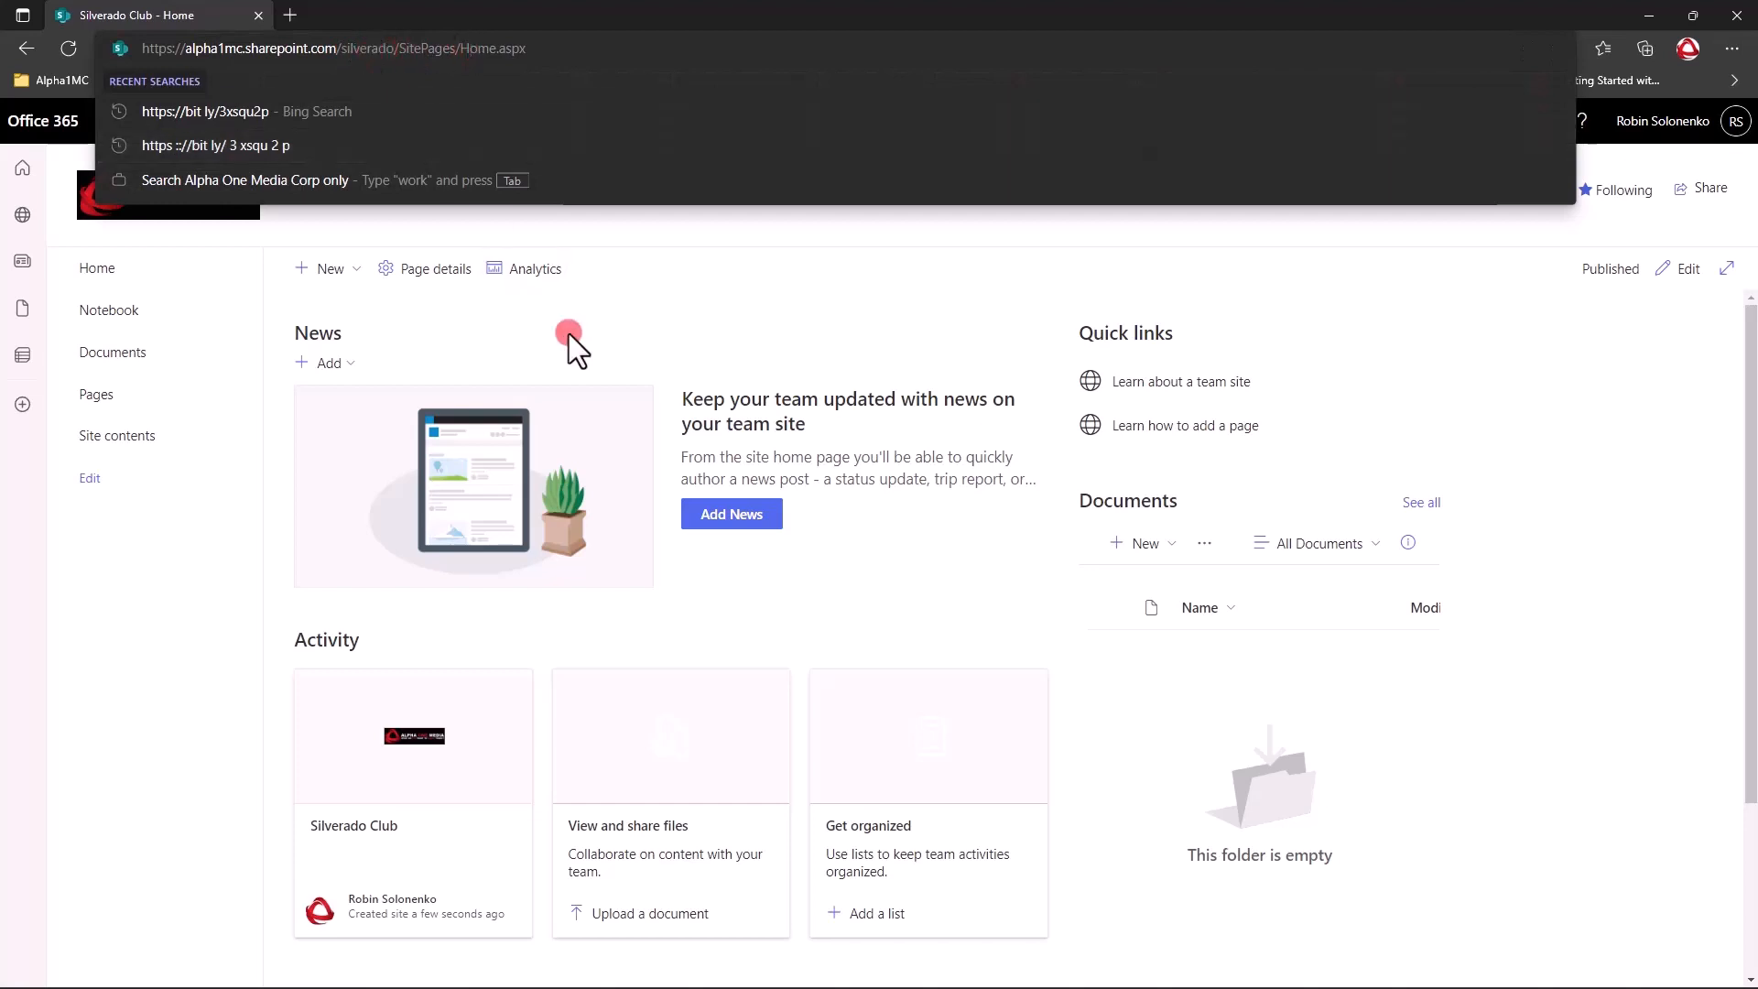
{"action": "left_click", "coordinate": [701, 275]}
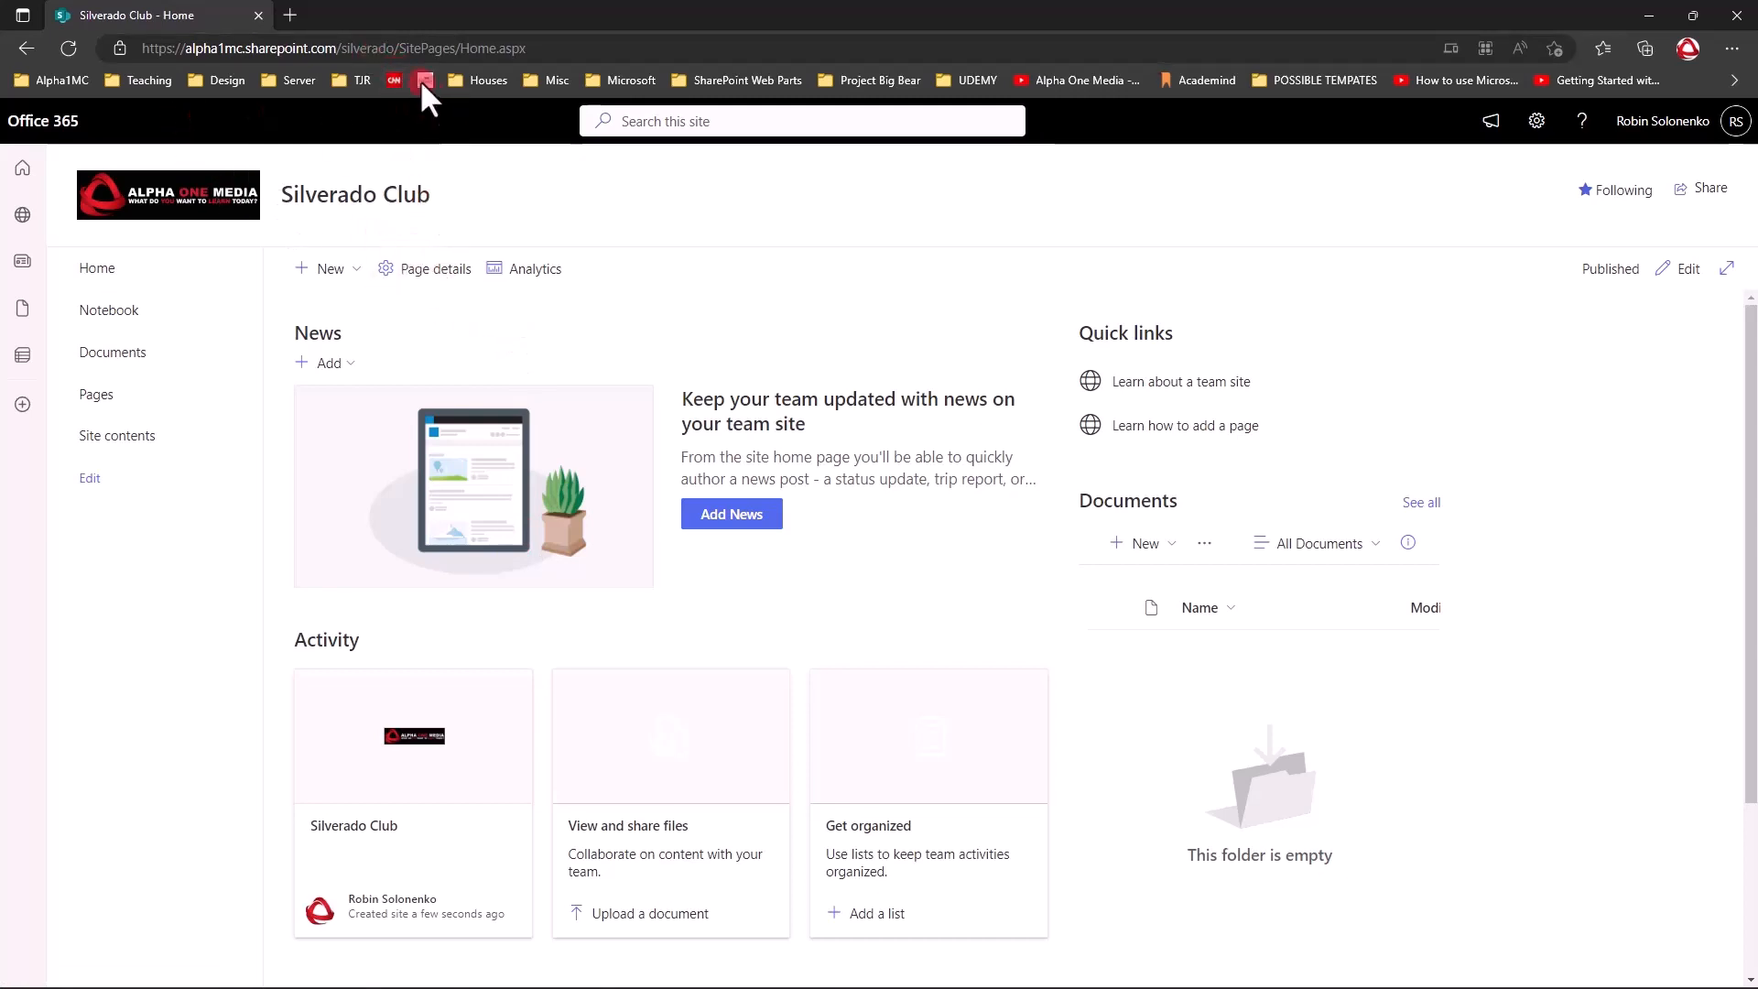
Remove "silverado/SitePages/Home.aspx" from the web address and load the Alpha One Media parent site.
{"action": "left_click", "coordinate": [389, 47]}
{"action": "left_click", "coordinate": [395, 47]}
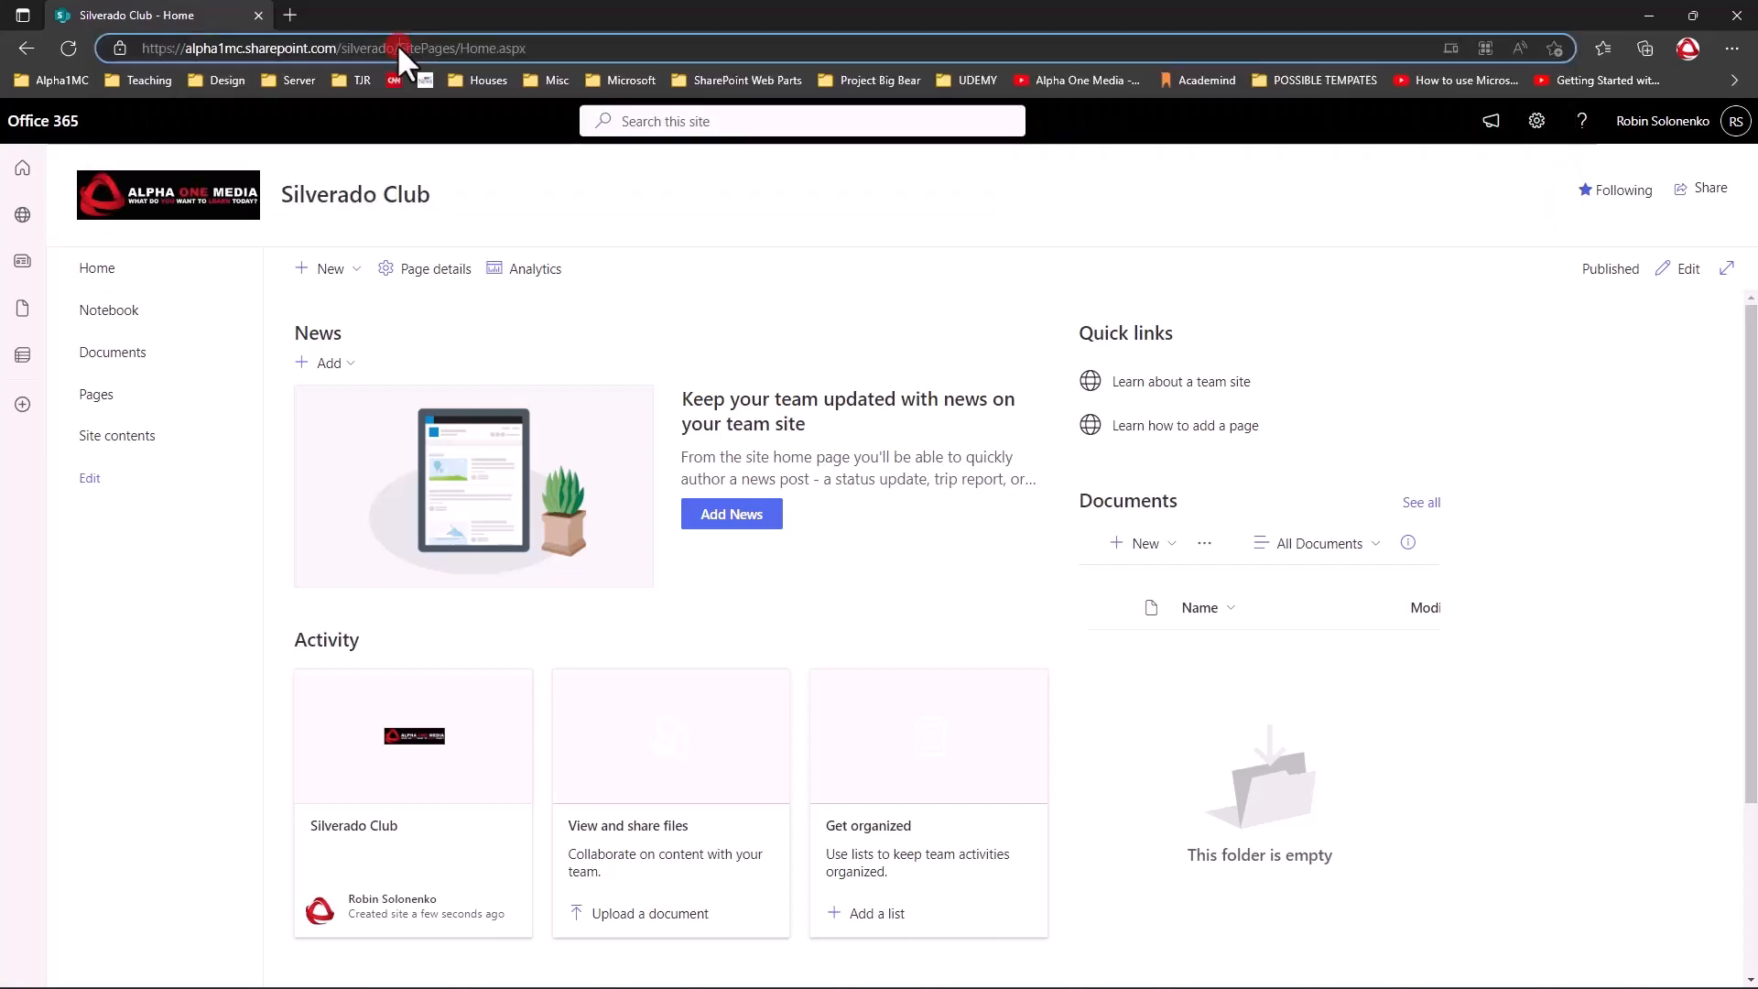
{"action": "left_click_drag", "start_coordinate": [346, 48], "coordinate": [784, 44]}
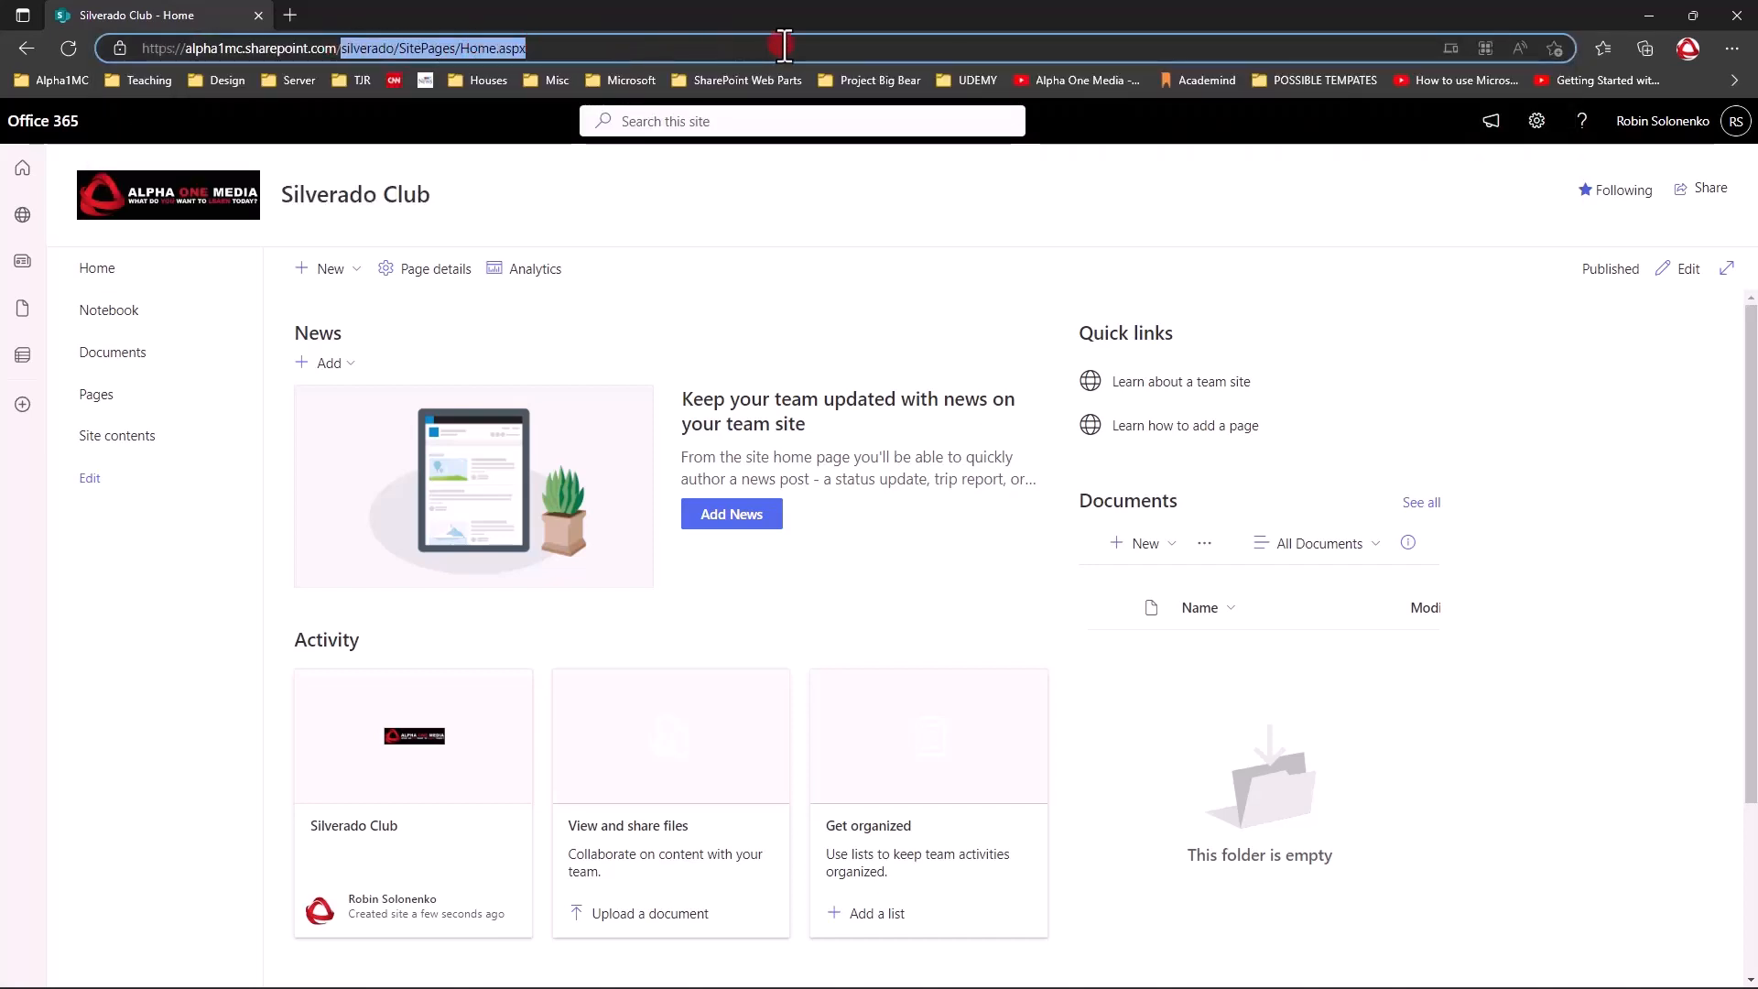
{"action": "key", "text": "BackSpace"}
{"action": "key", "text": "Return"}
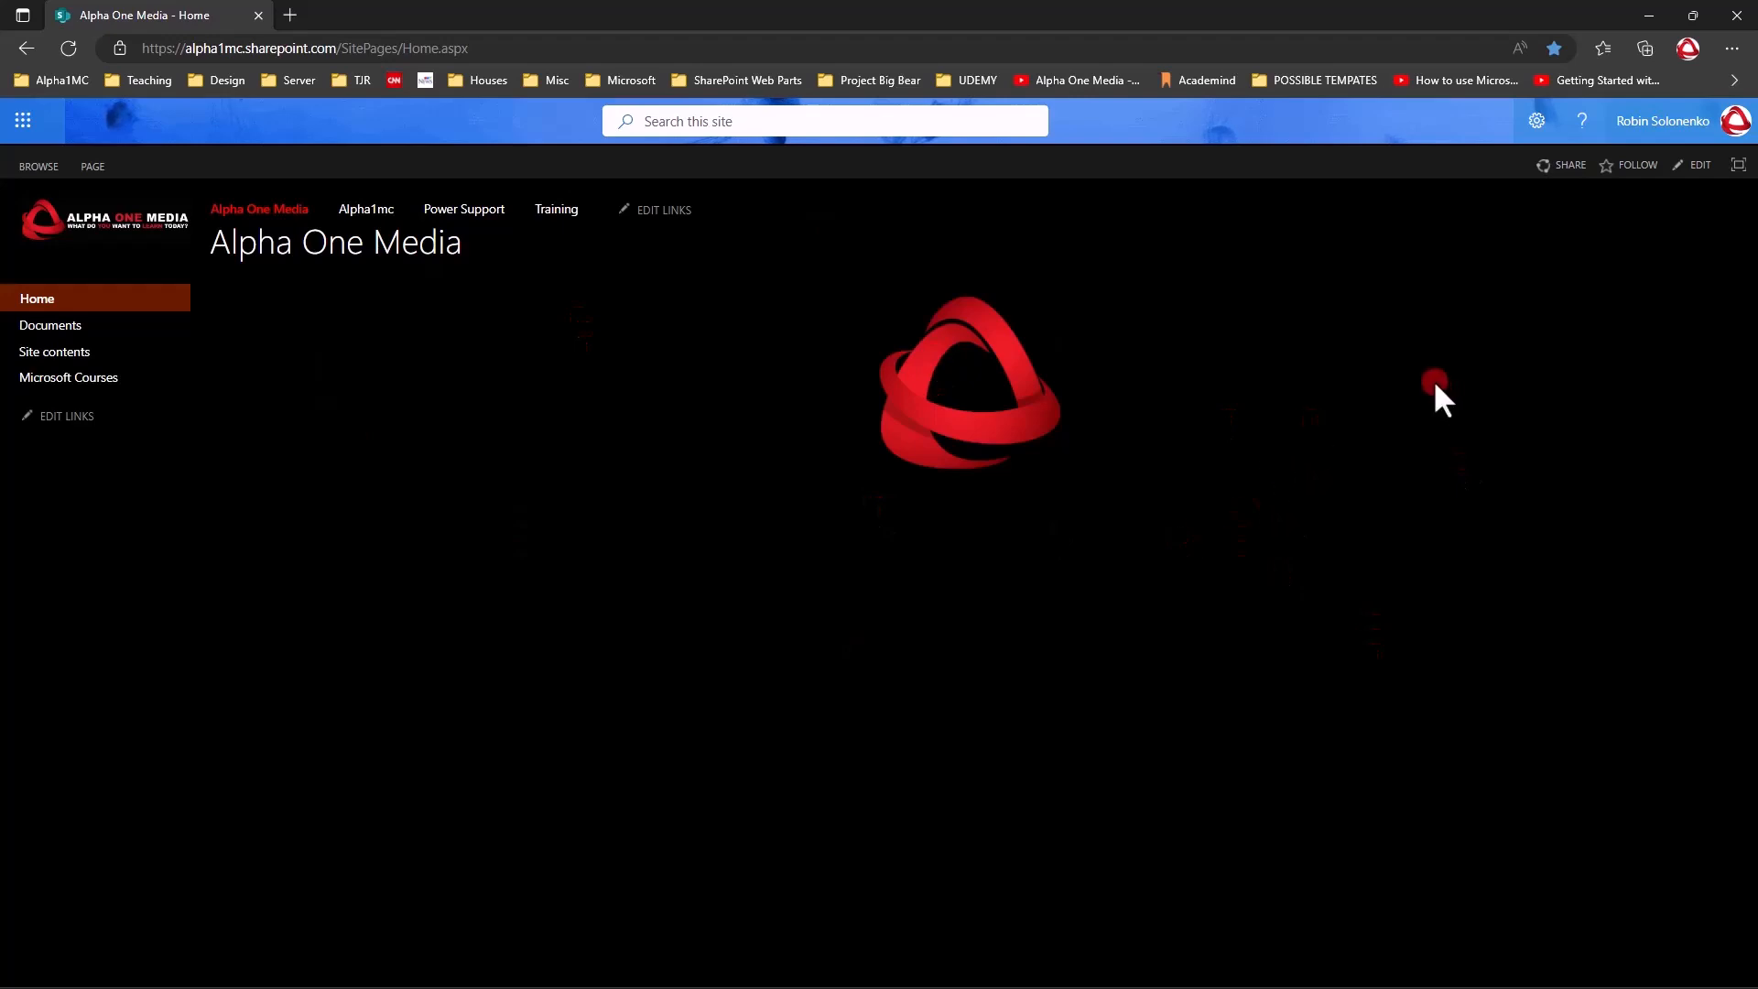
Open the parent site's contents and display its list of subsites.
{"action": "left_click", "coordinate": [1539, 125]}
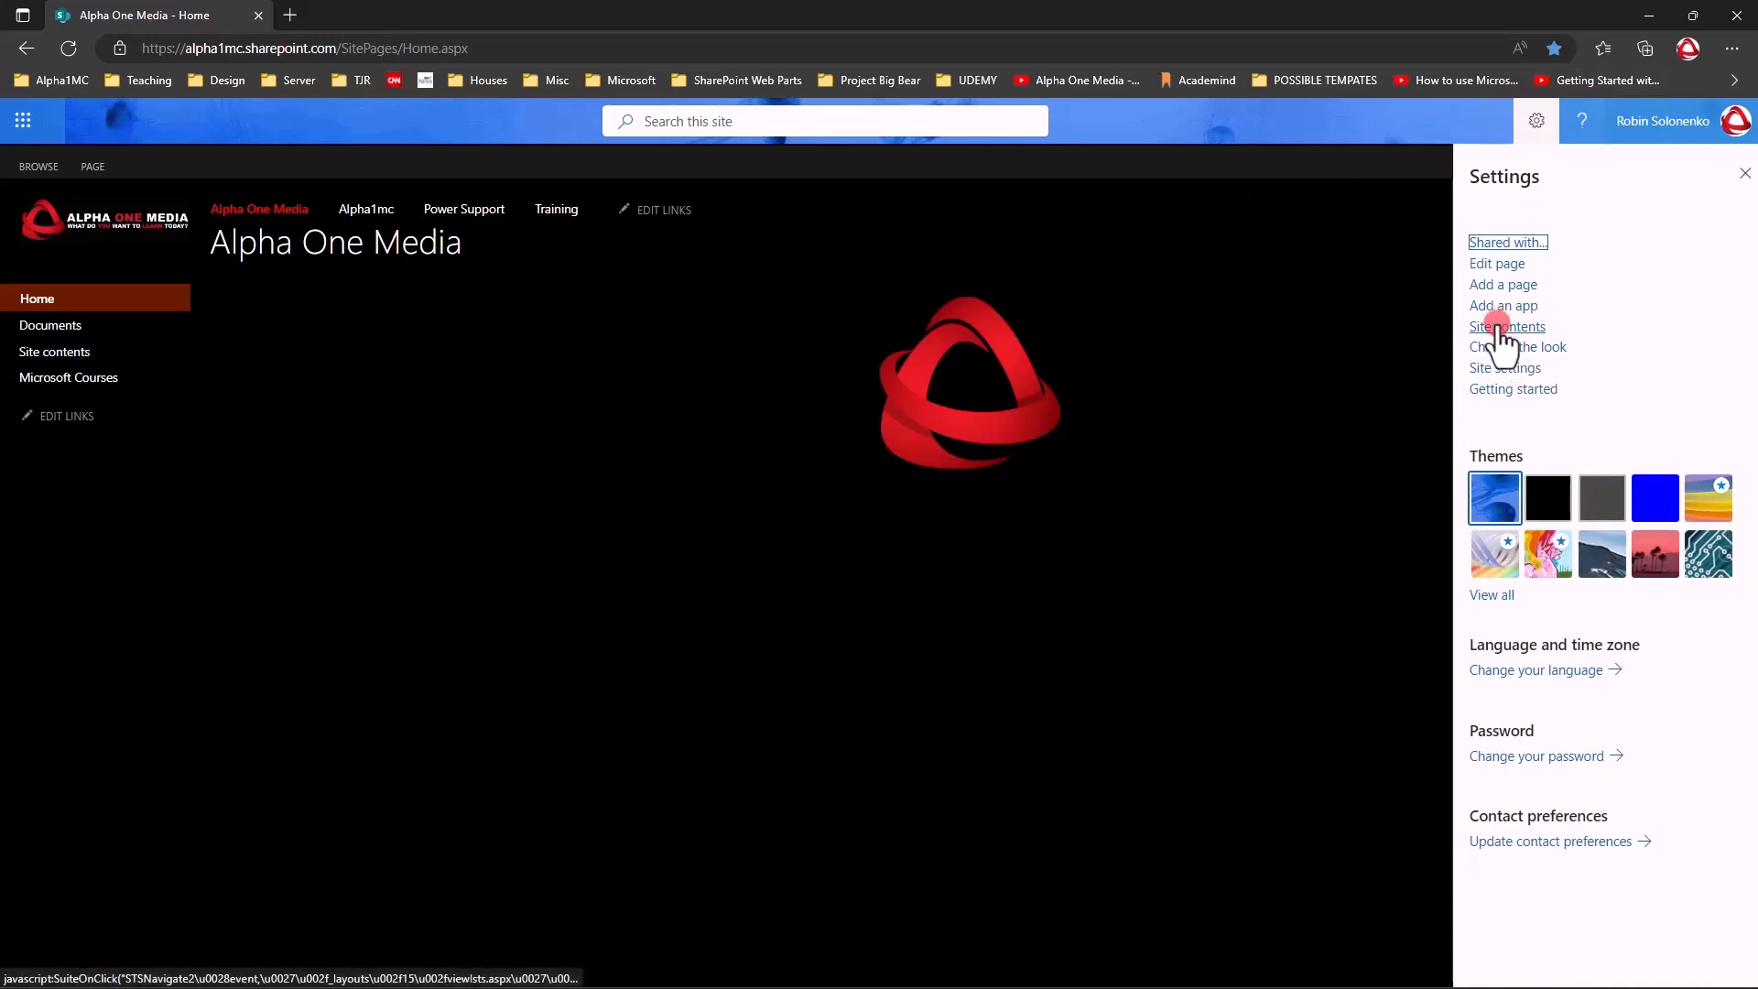
{"action": "left_click", "coordinate": [1503, 327]}
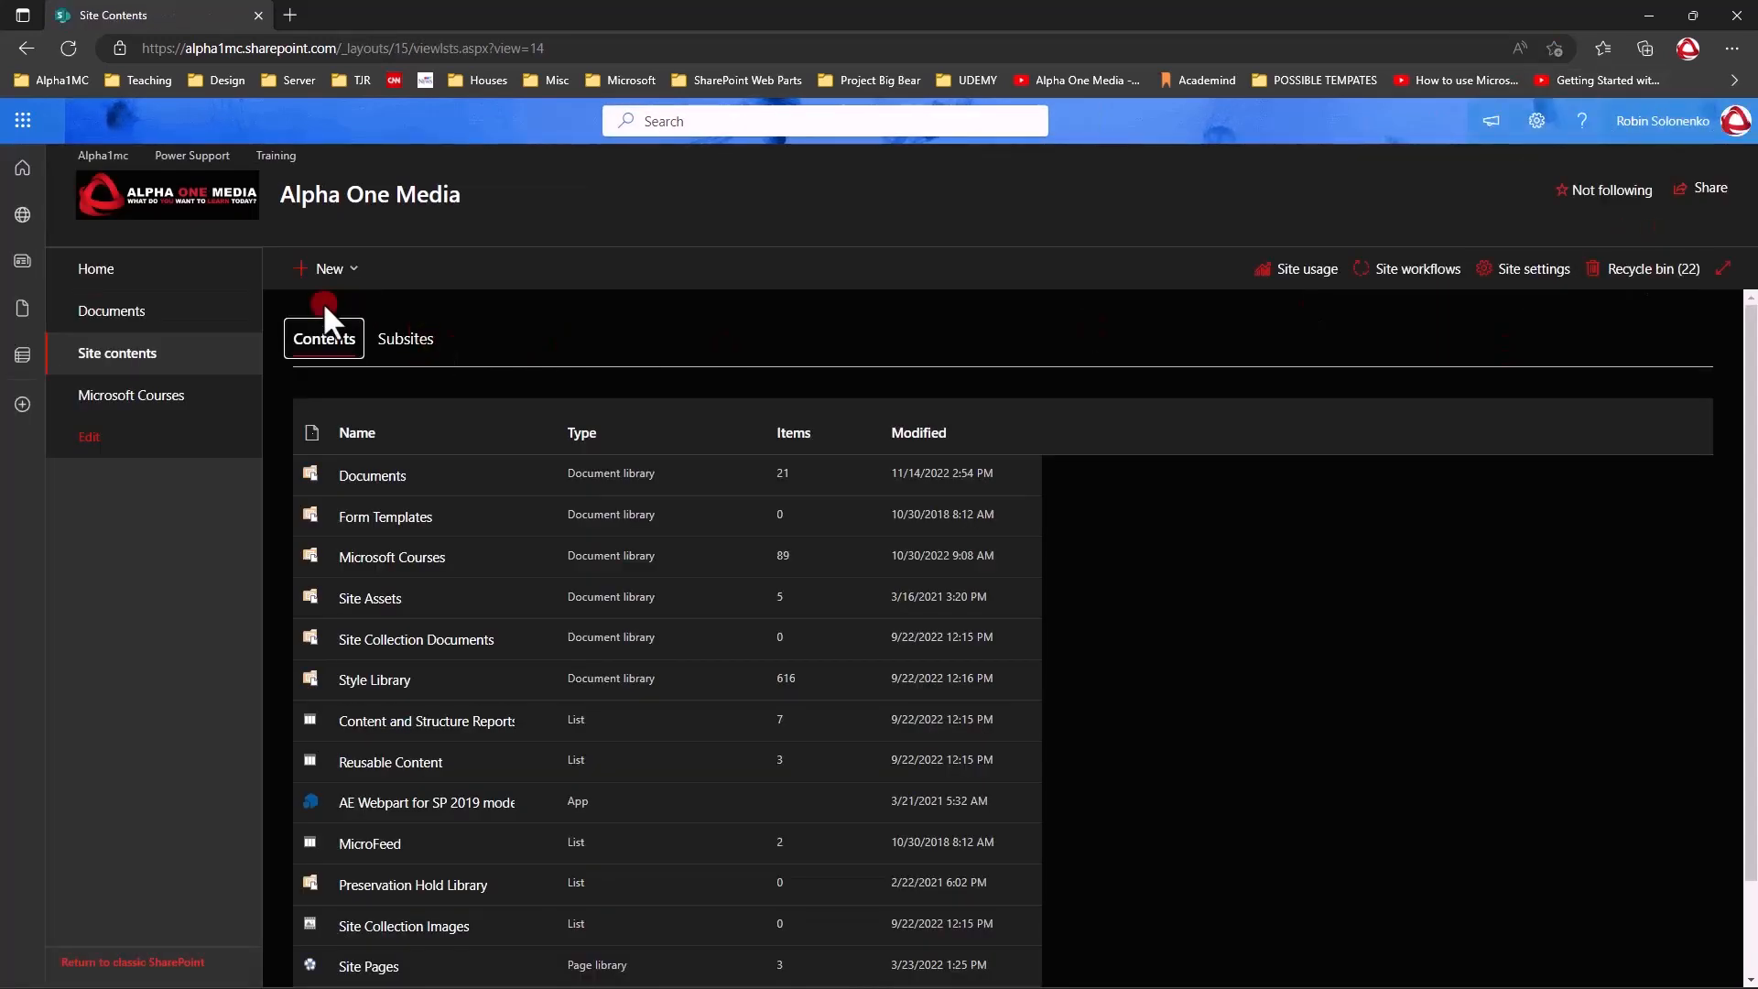
{"action": "left_click", "coordinate": [401, 338]}
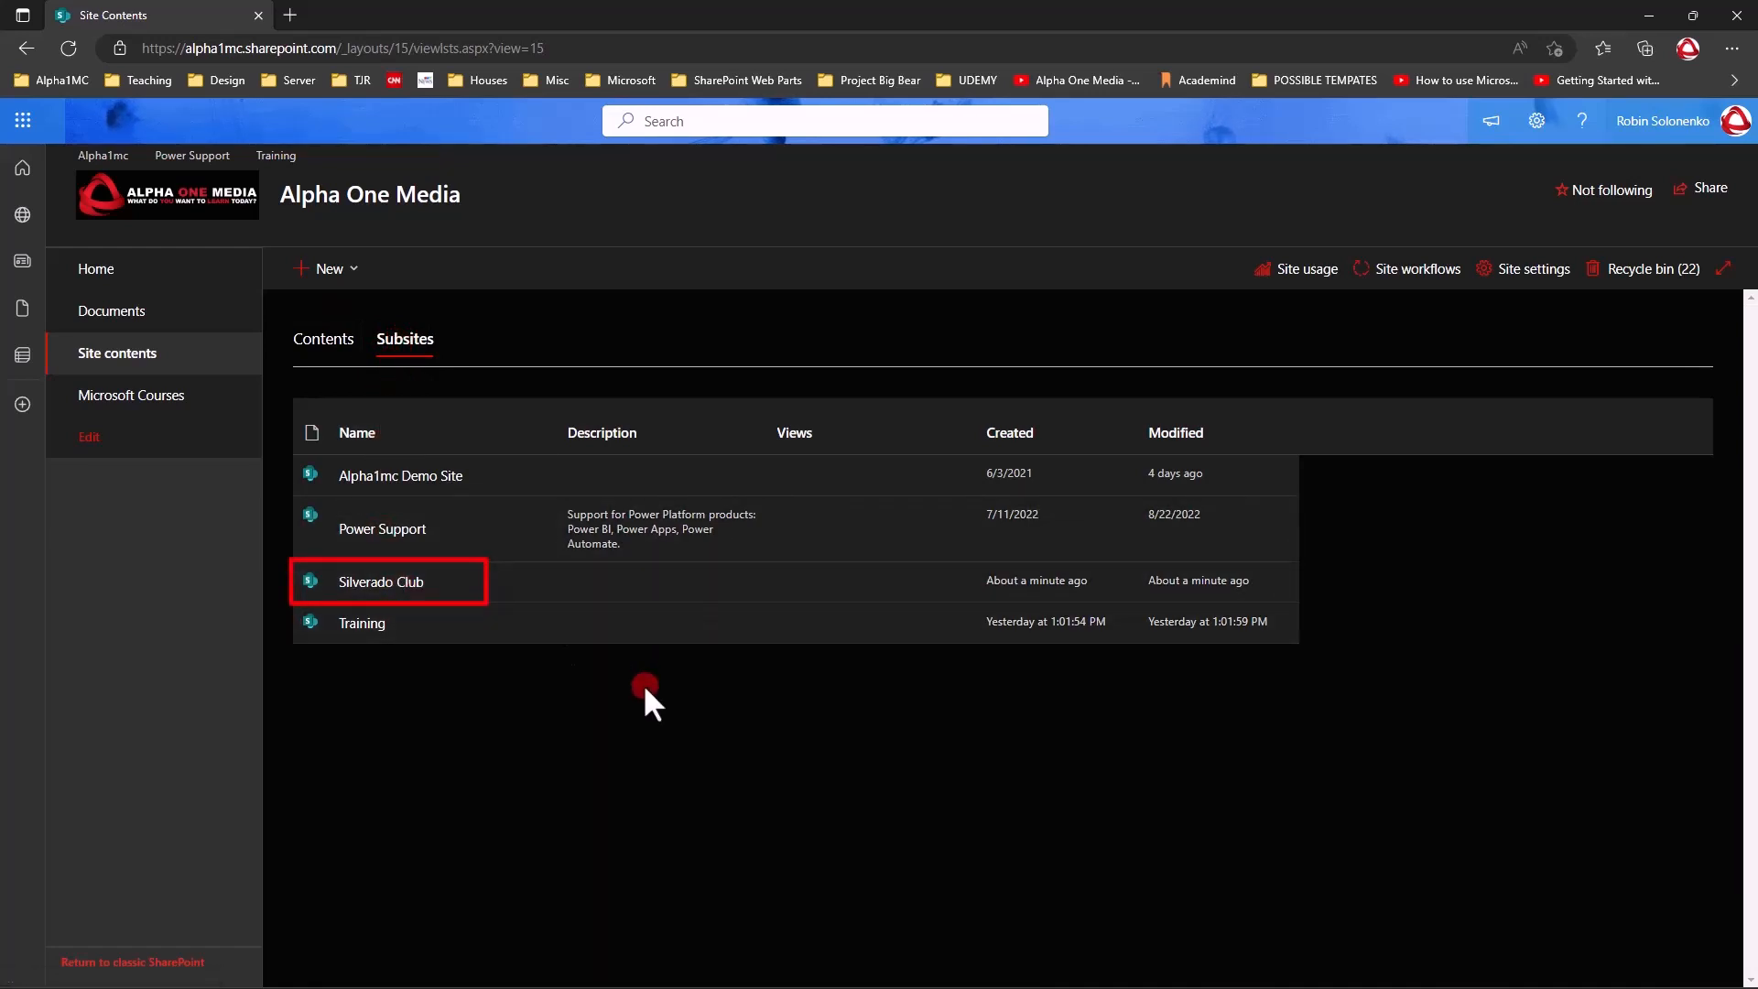
Open the Silverado Club subsite from the list and check its web address.
{"action": "left_click", "coordinate": [379, 583]}
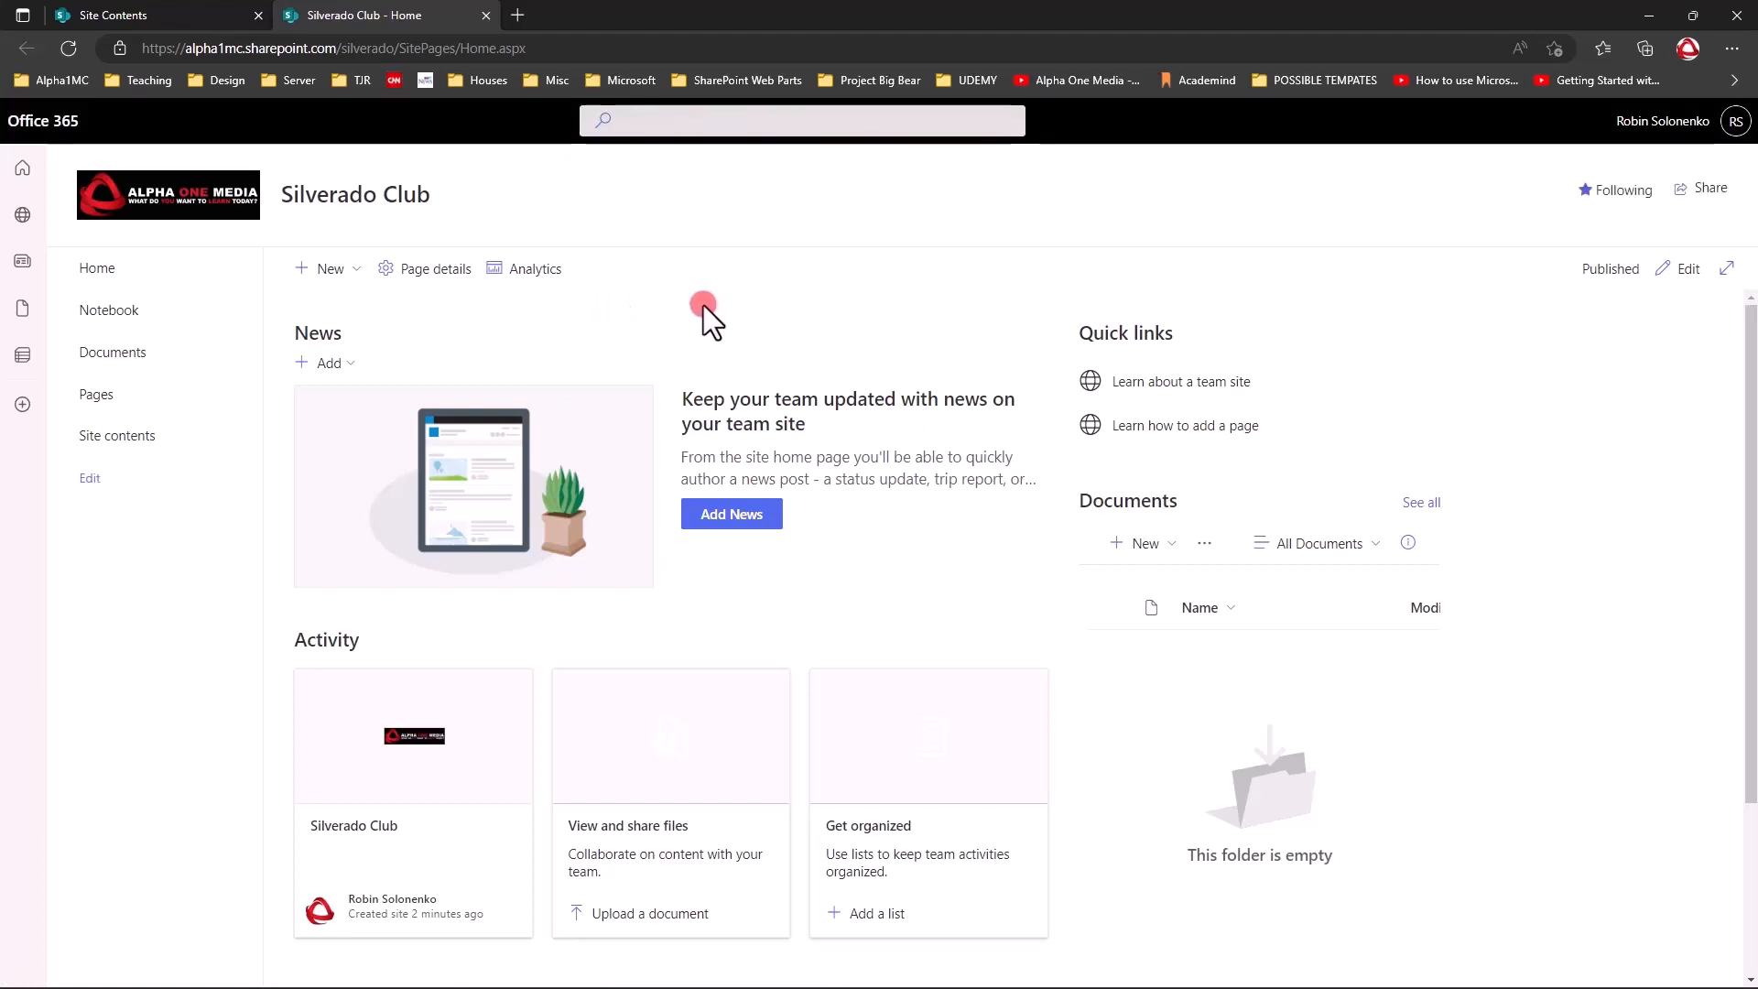
{"action": "left_click", "coordinate": [403, 48]}
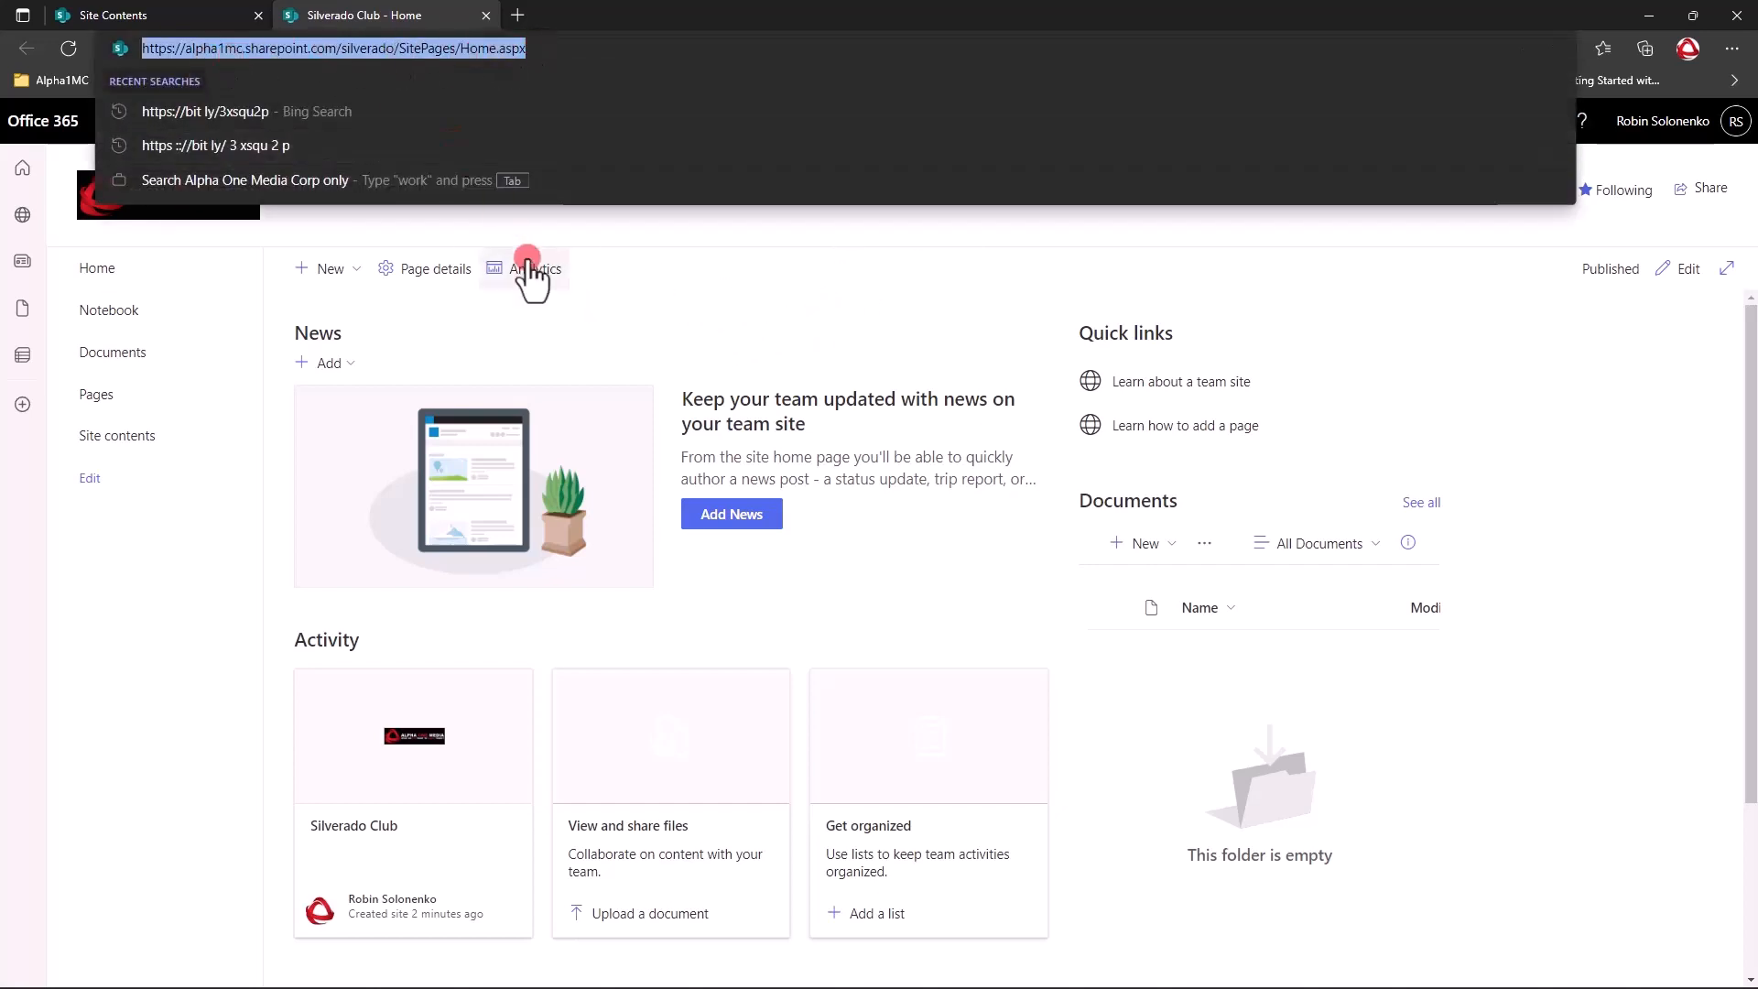
{"action": "left_click", "coordinate": [615, 235]}
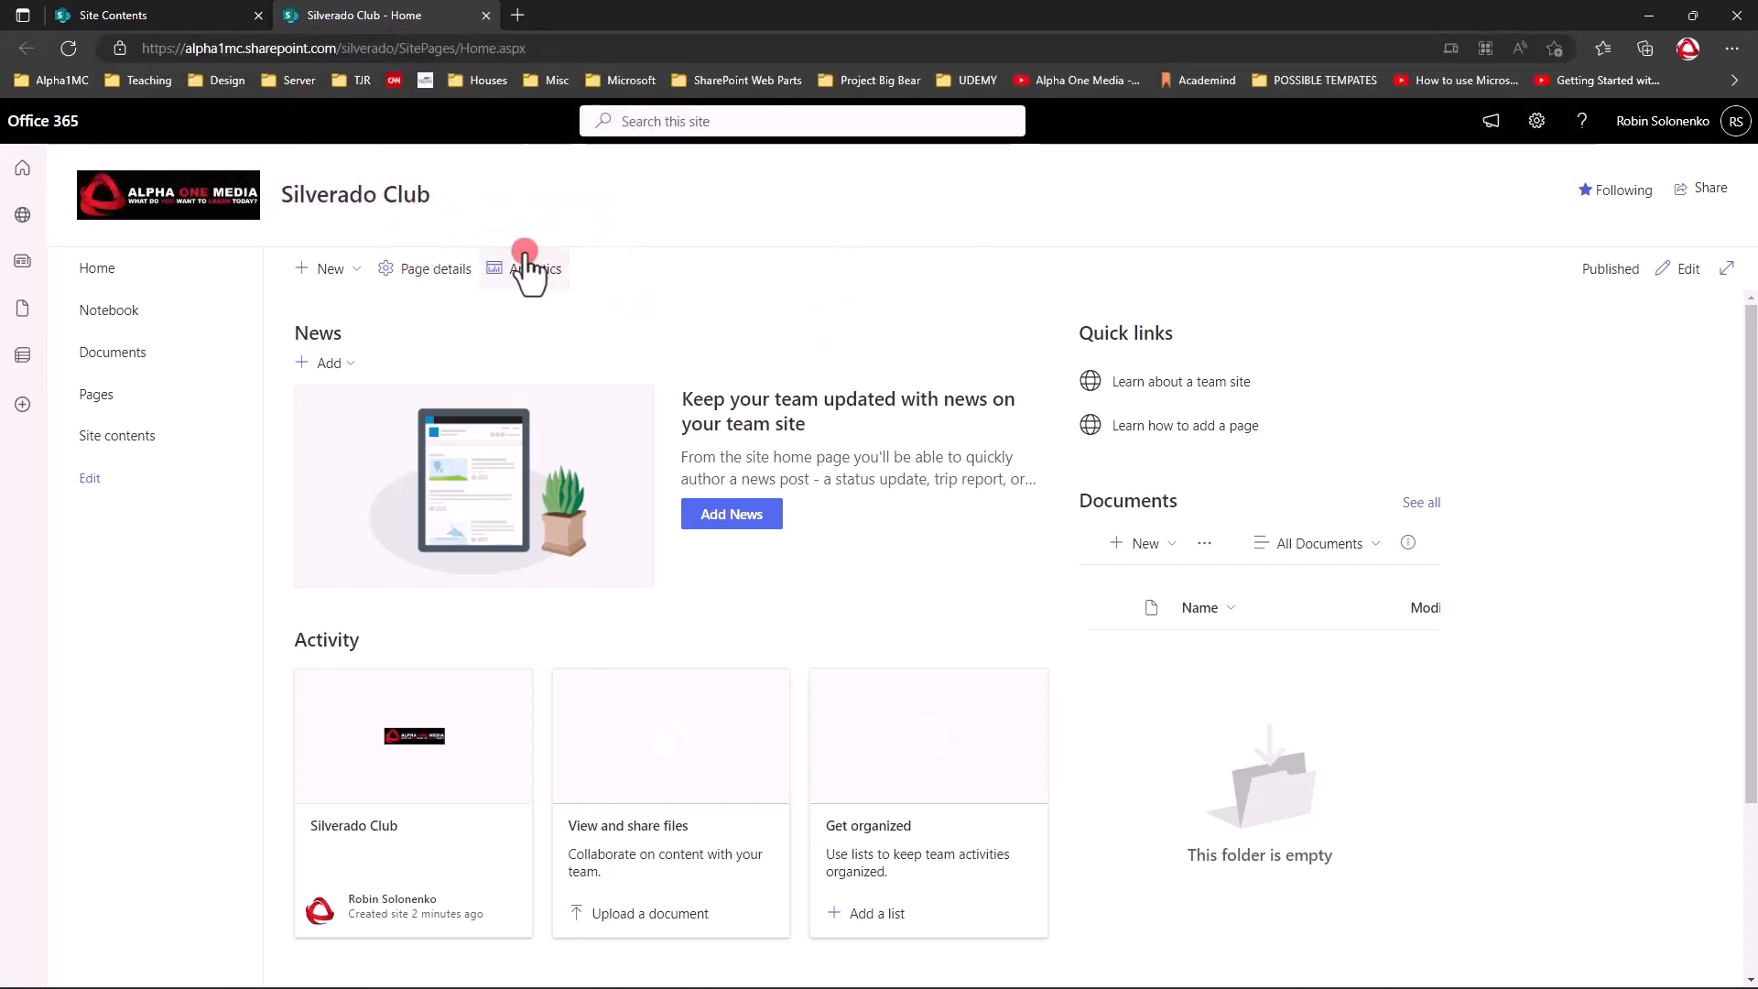